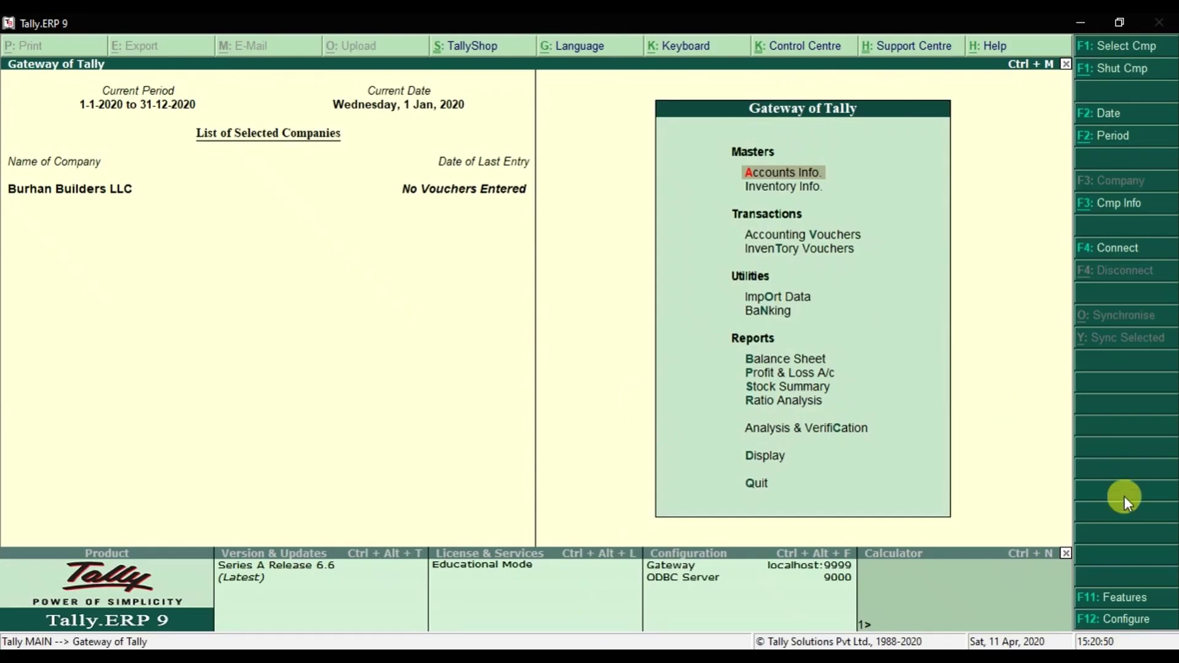
Enable maintaining more than one payroll or cost category in the company's accounting features, save, and return to the Gateway of Tally
{"action": "left_click", "coordinate": [1122, 612]}
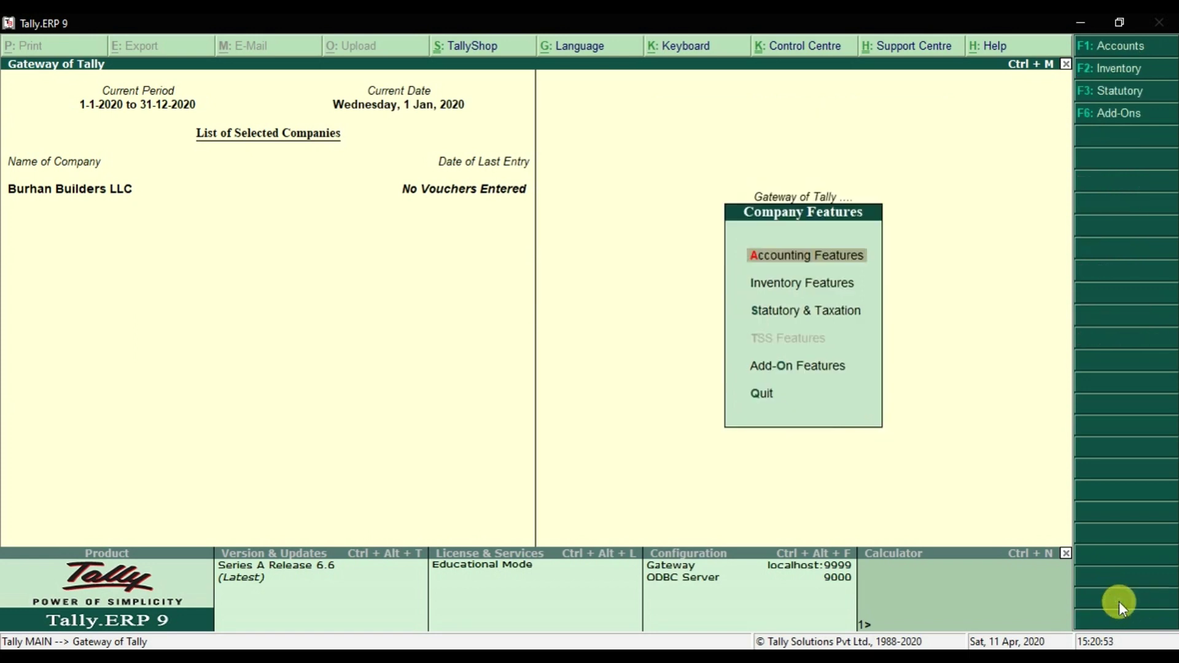
{"action": "left_click", "coordinate": [808, 257]}
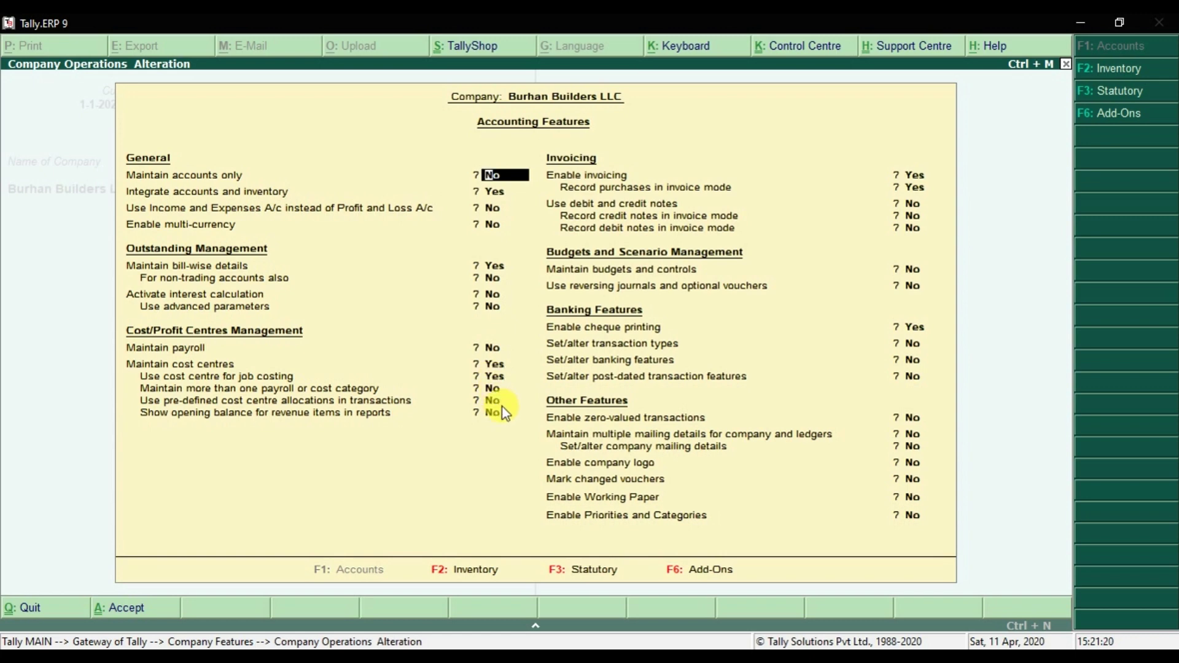
{"action": "left_click", "coordinate": [495, 389]}
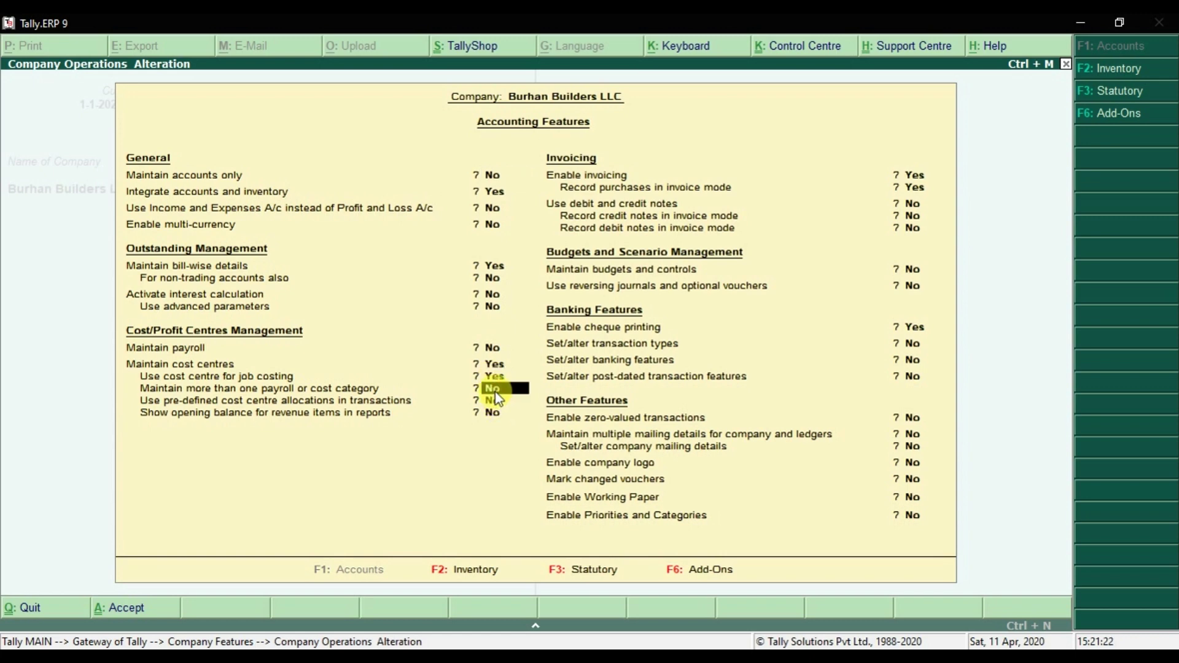
{"action": "key", "text": "y"}
{"action": "key", "text": "Return"}
{"action": "left_click", "coordinate": [495, 389]}
{"action": "key", "text": "ctrl+a"}
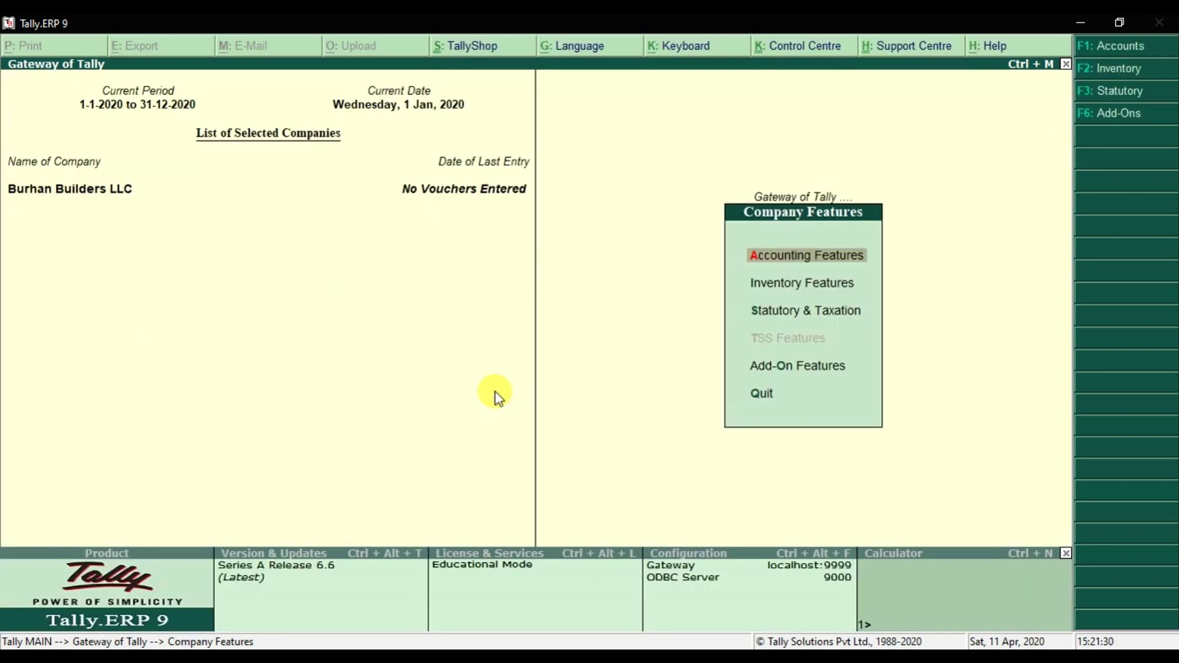
{"action": "key", "text": "Escape"}
{"action": "key", "text": "Escape"}
{"action": "key", "text": "n"}
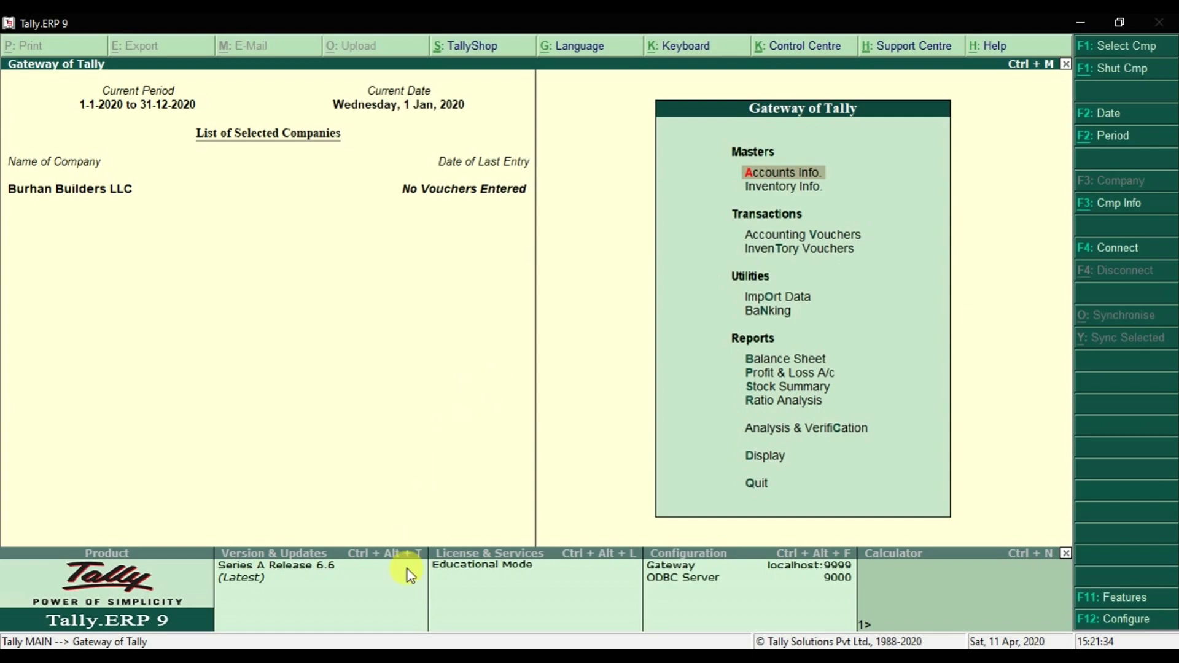
Check the cost category names in the Excel master data sheet and open the single cost category creation form in Tally
{"action": "key", "text": "alt+Tab"}
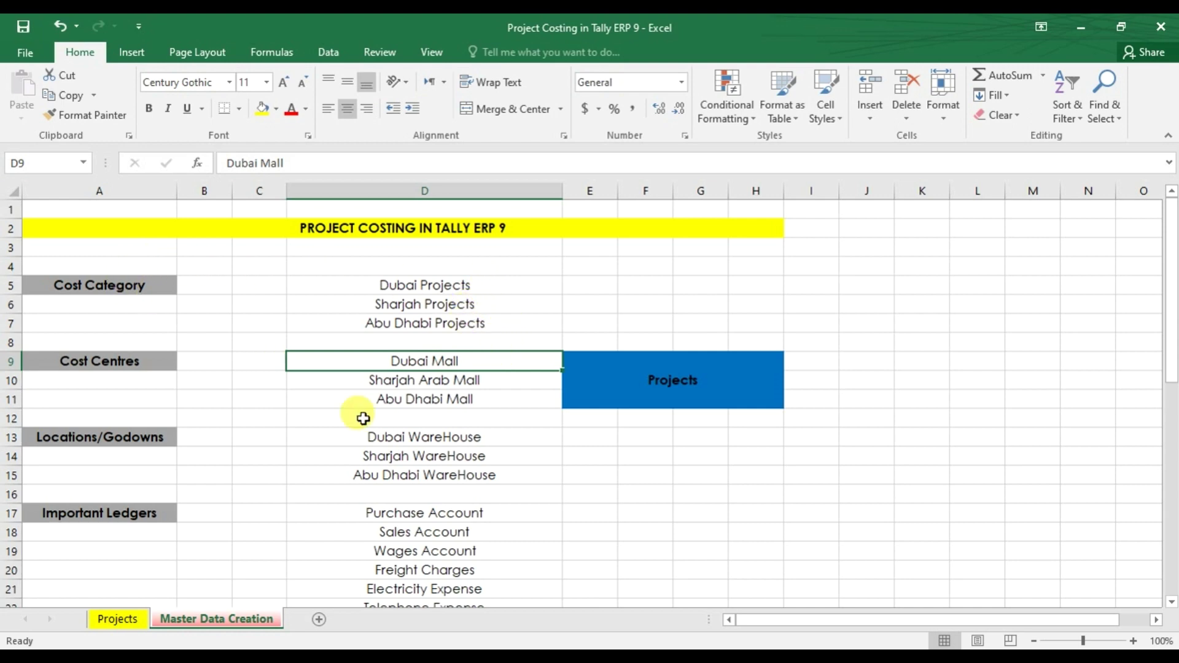
{"action": "left_click", "coordinate": [587, 646]}
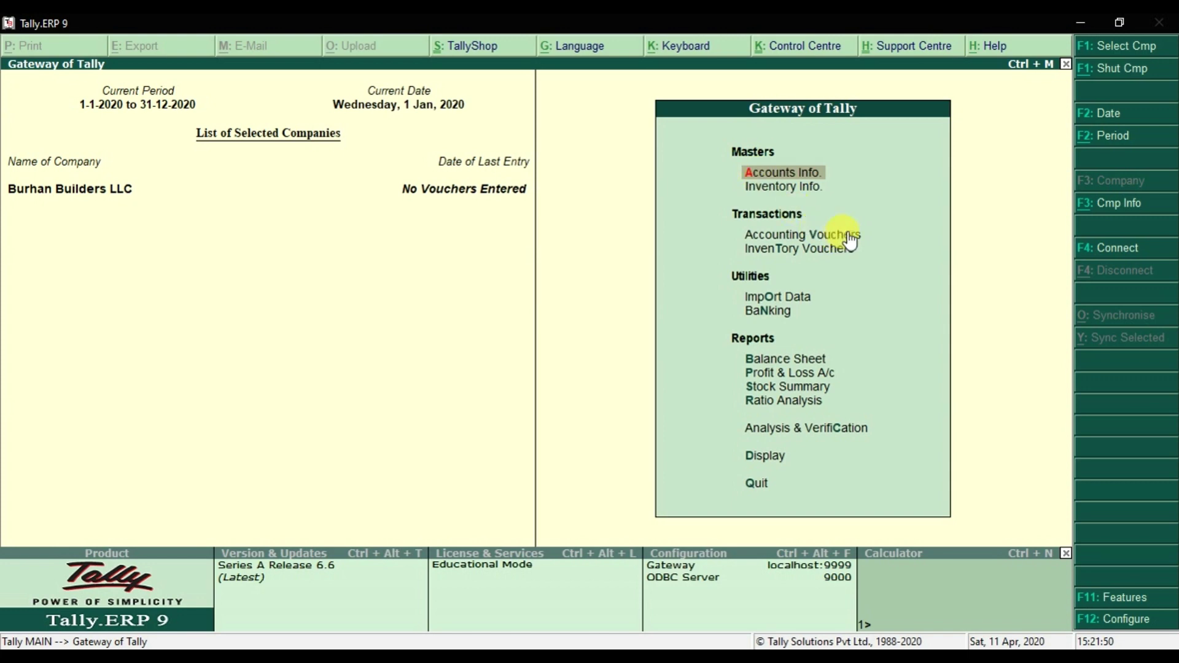
{"action": "key", "text": "Return"}
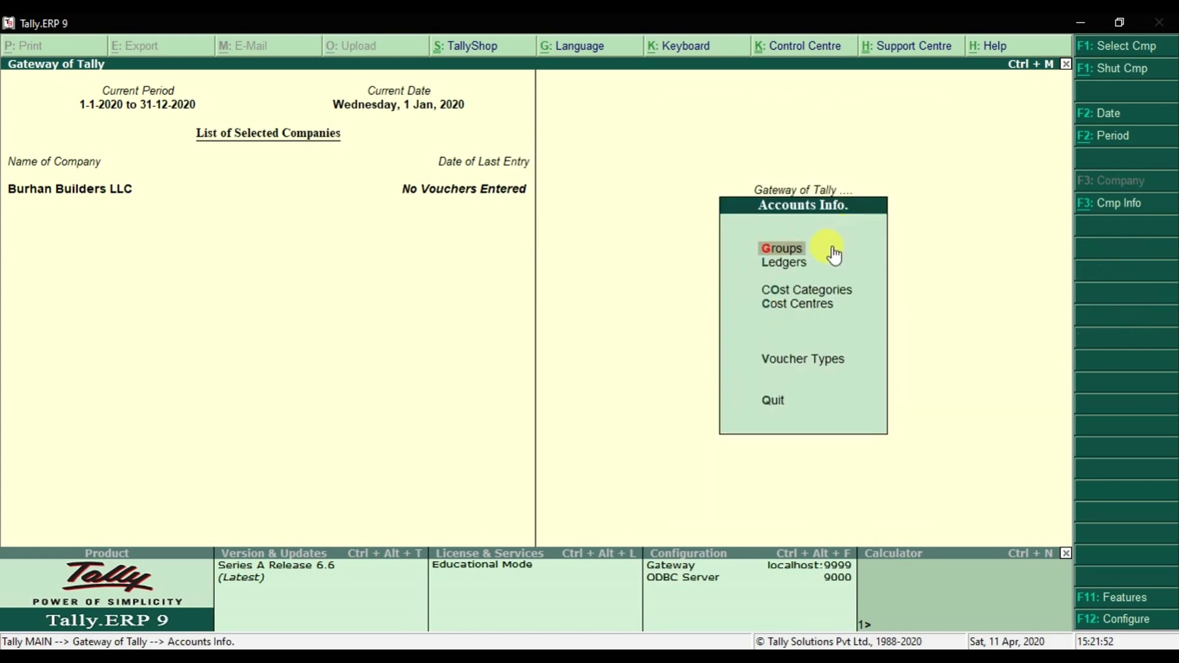
{"action": "left_click", "coordinate": [841, 292]}
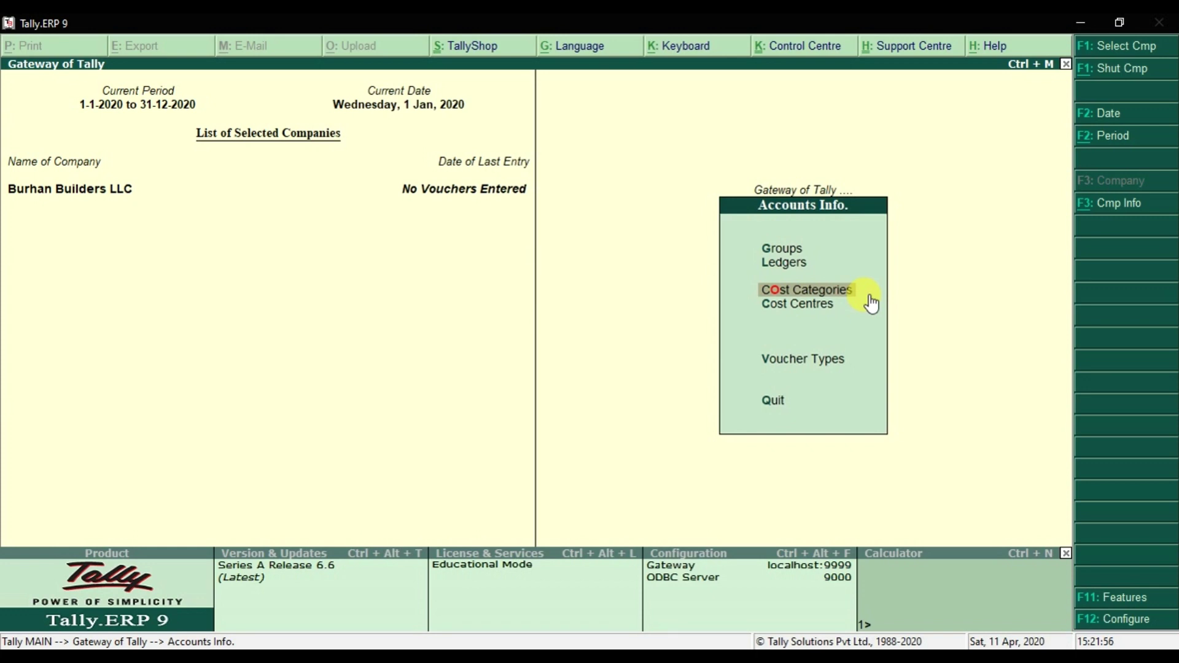
{"action": "left_click", "coordinate": [871, 302]}
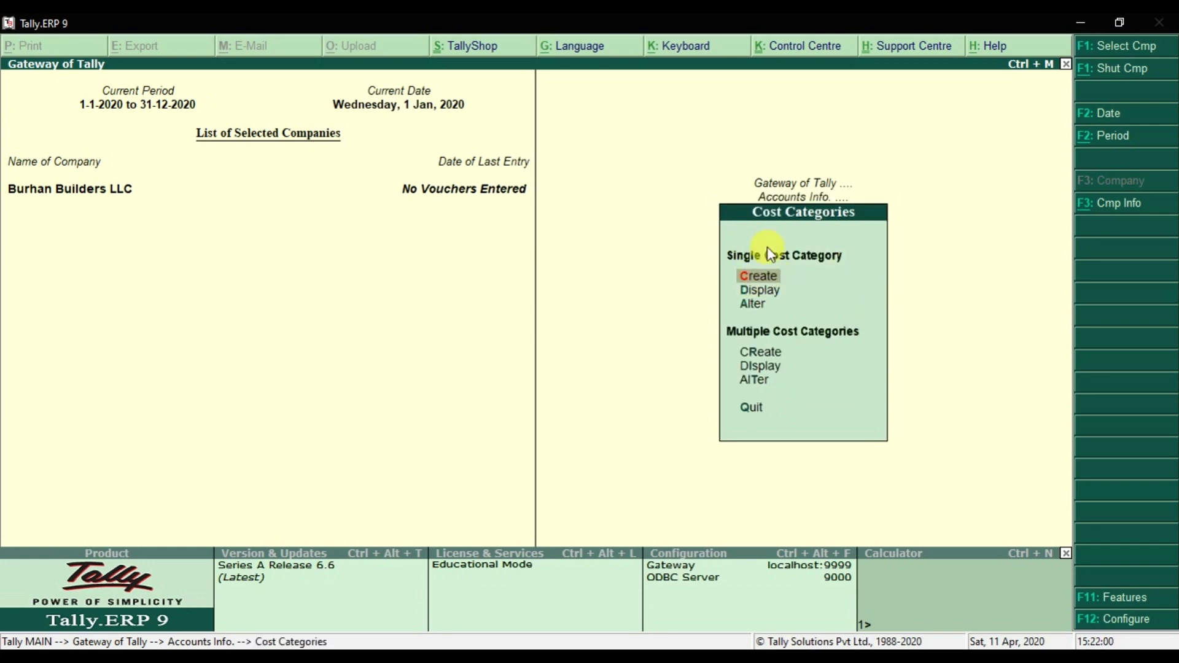
{"action": "key", "text": "Return"}
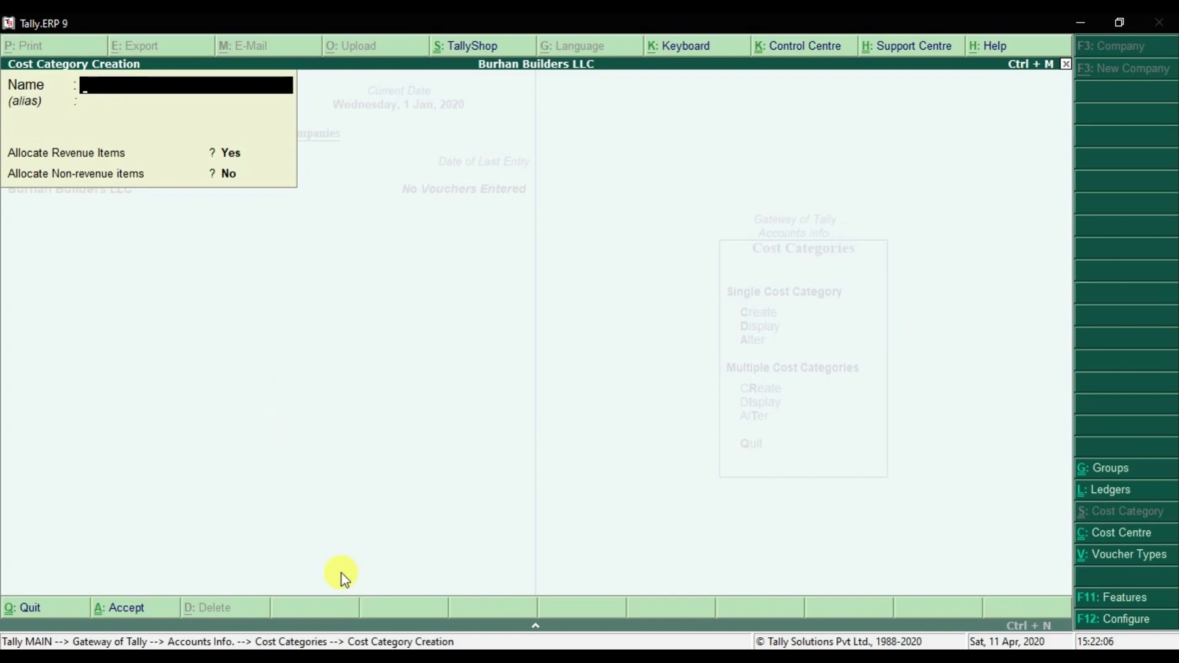
{"action": "left_click", "coordinate": [367, 639]}
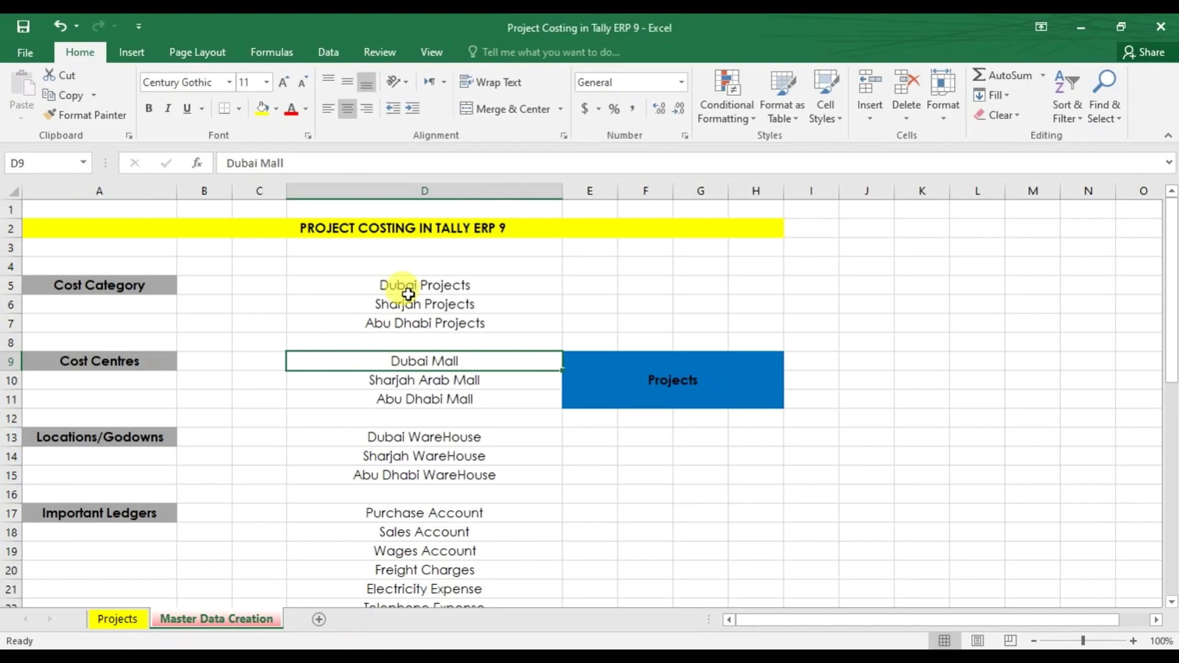
{"action": "mouse_move", "coordinate": [595, 658]}
{"action": "left_click", "coordinate": [594, 586]}
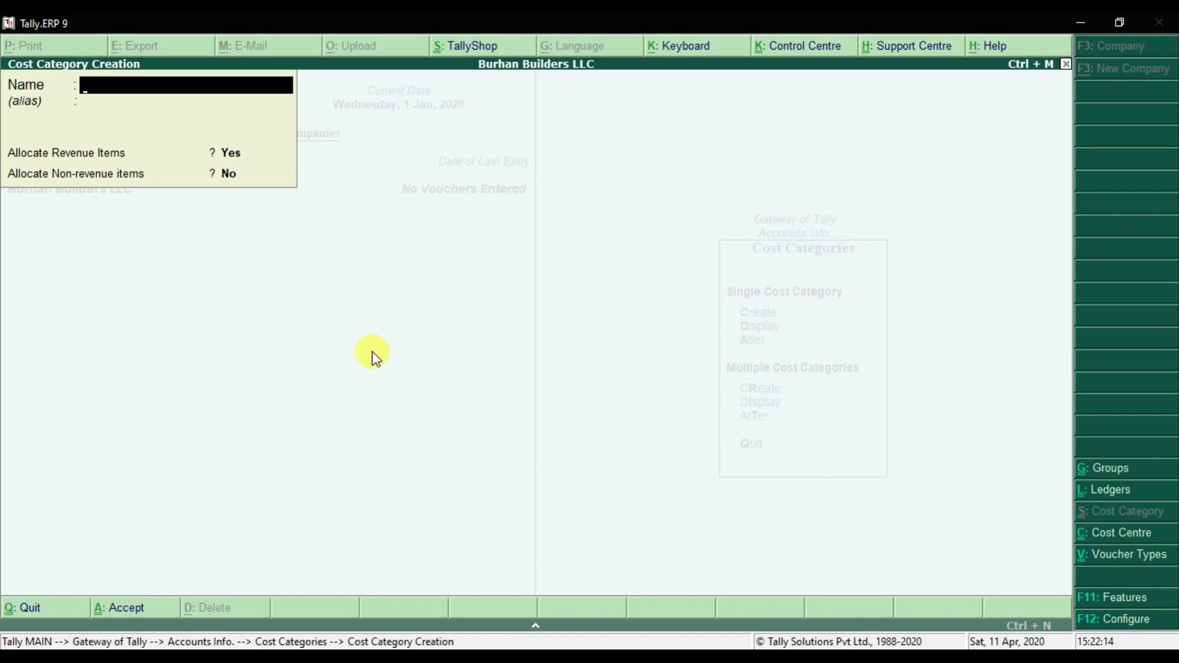
Create the cost category Dubai Projects with a blank alias, allocating revenue items but not non-revenue items
{"action": "type", "text": "Dubai Projects"}
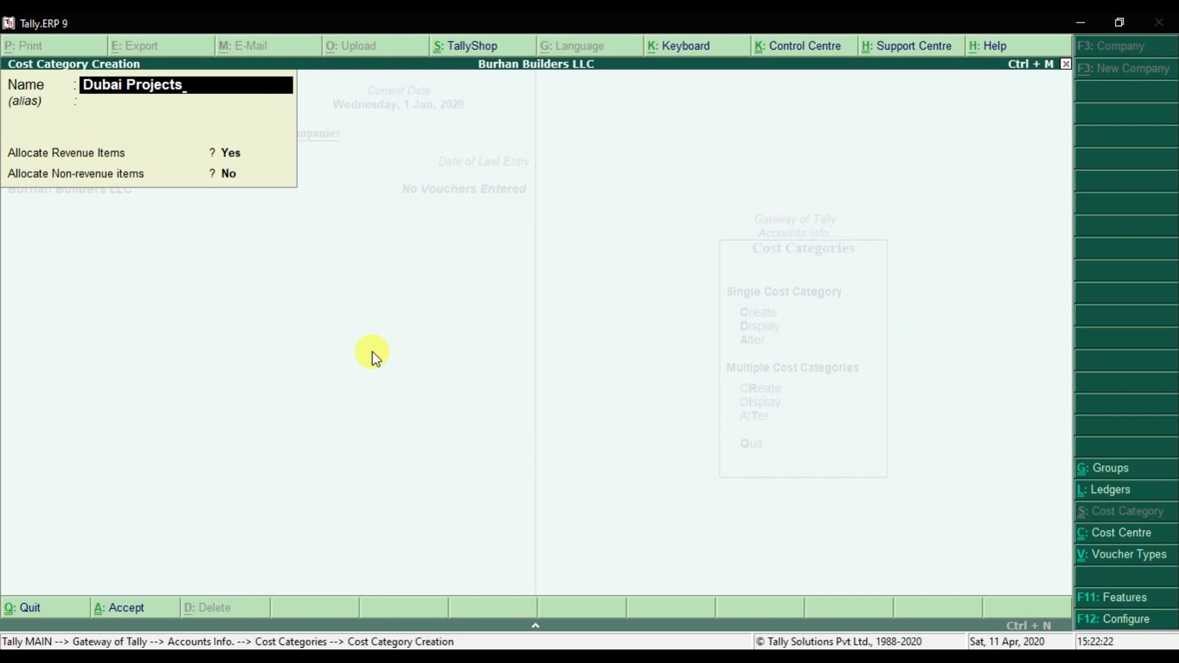
{"action": "key", "text": "Return"}
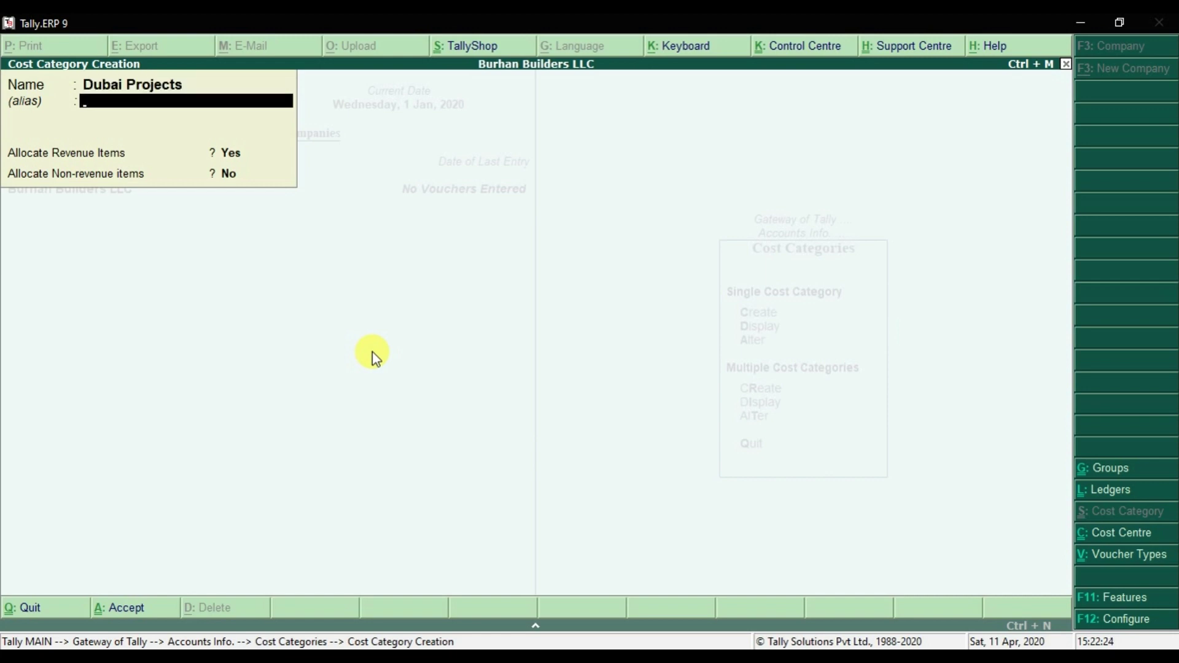
{"action": "key", "text": "Return"}
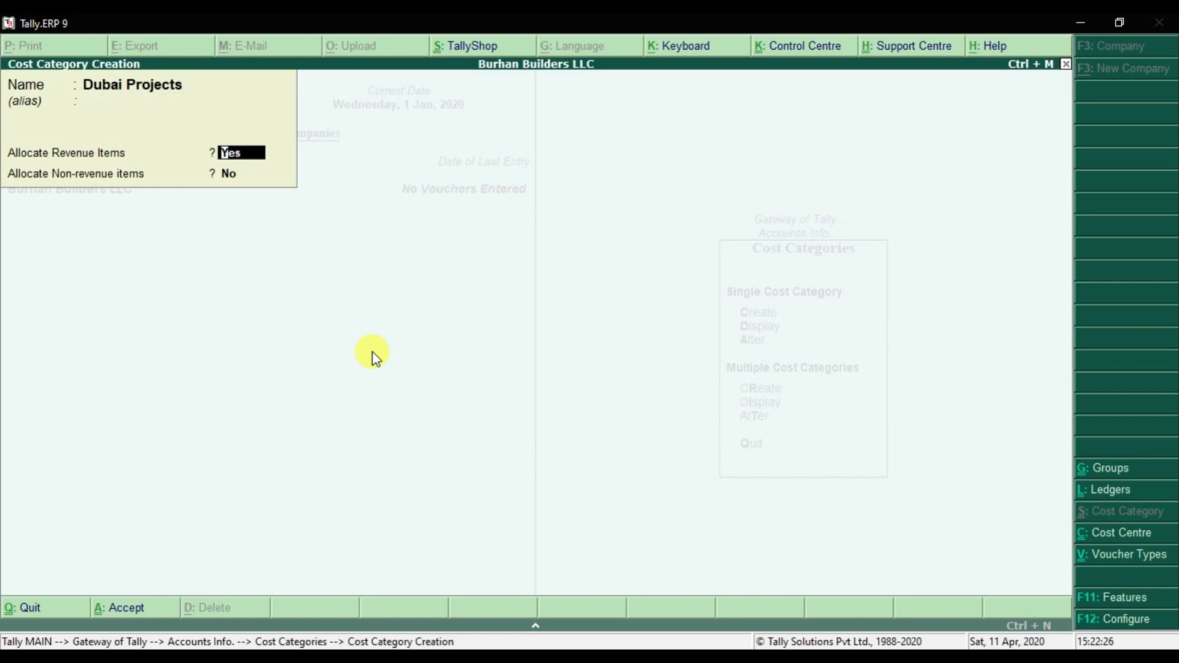
{"action": "key", "text": "Return"}
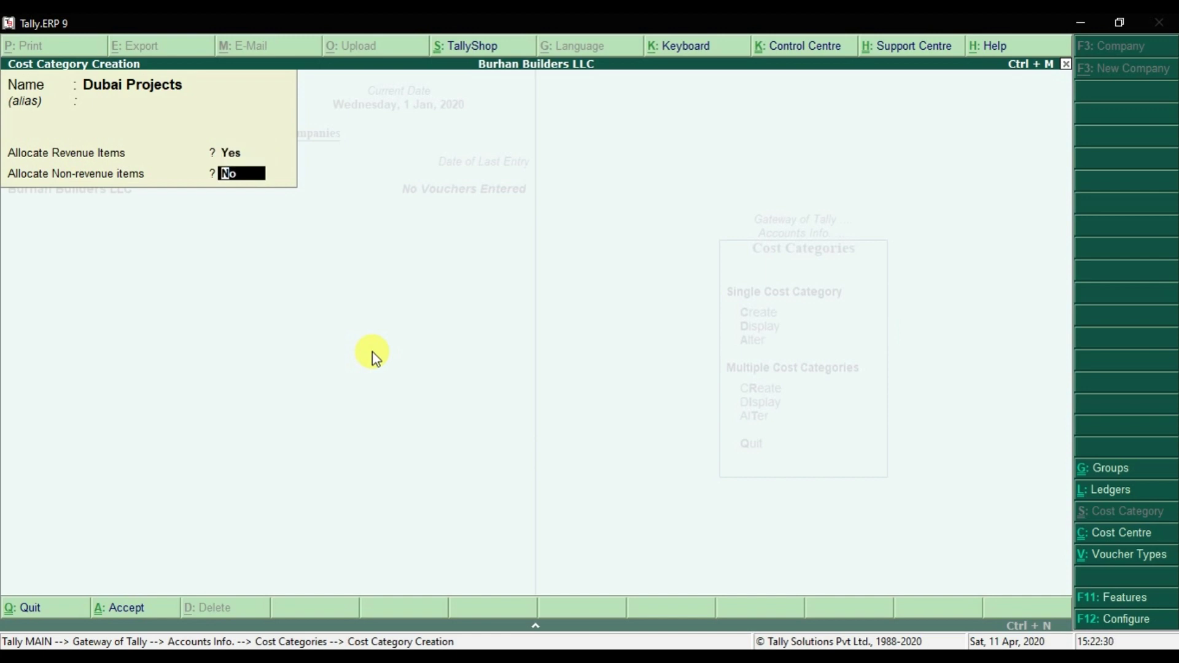
{"action": "key", "text": "Return"}
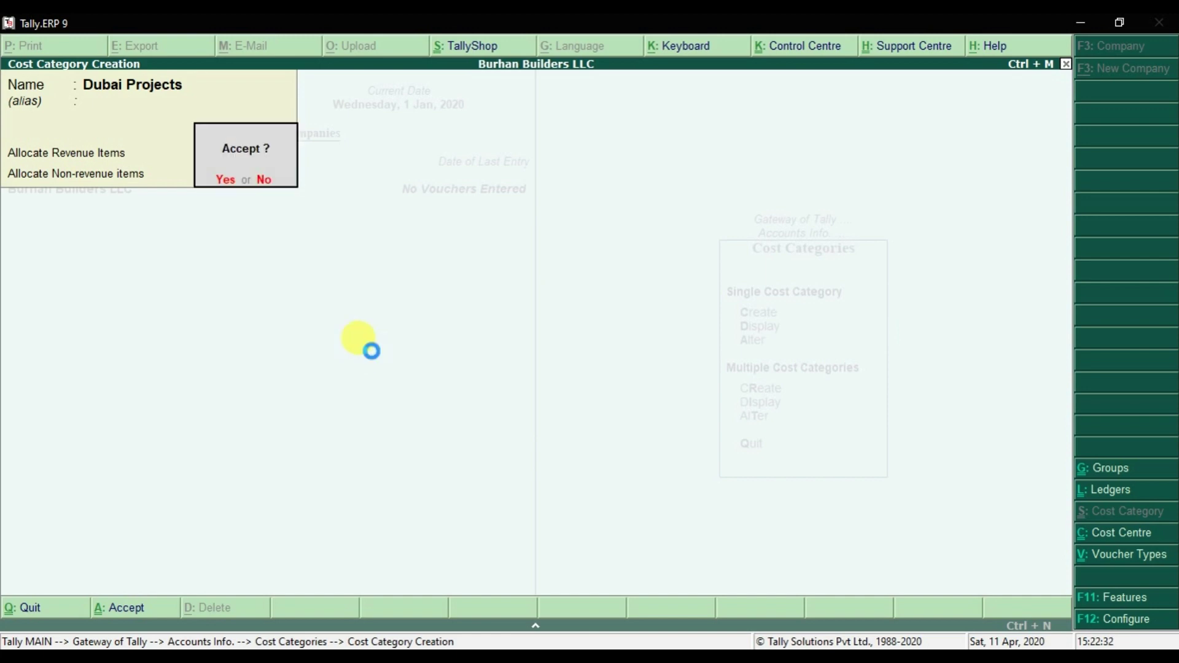
{"action": "key", "text": "Return"}
Create the cost category Sharjah Projects with the default allocation settings
{"action": "type", "text": "S"}
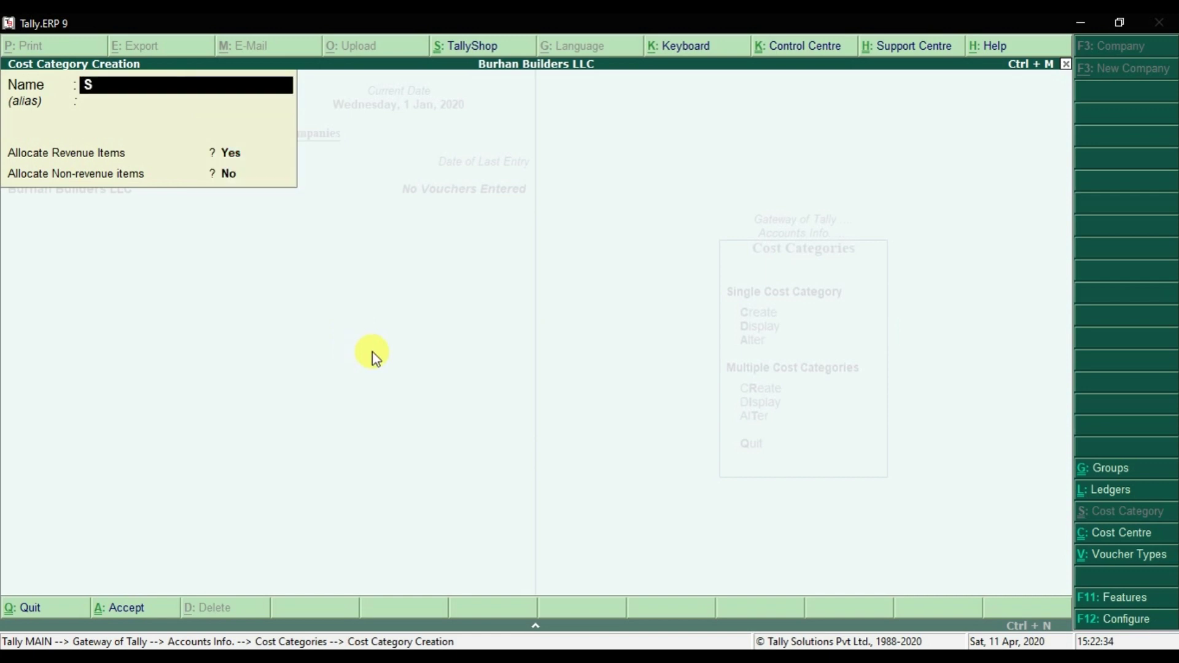
{"action": "type", "text": "harjah Projects"}
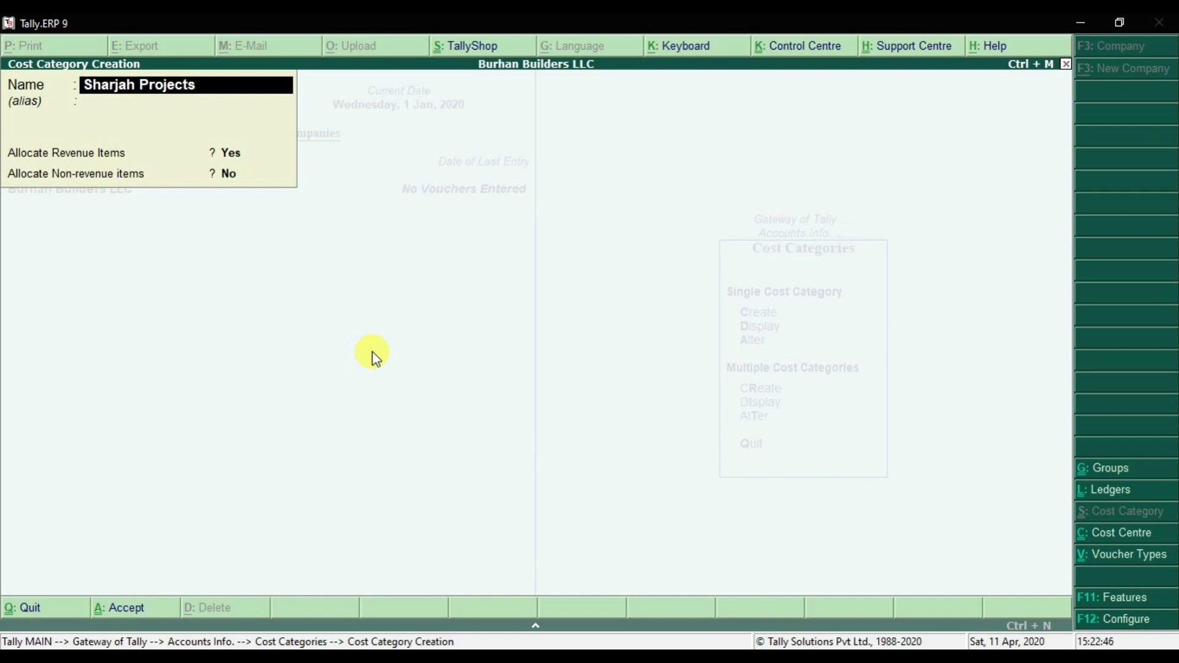
{"action": "key", "text": "Return"}
{"action": "key", "text": "Return"}
{"action": "key", "text": "Return"}
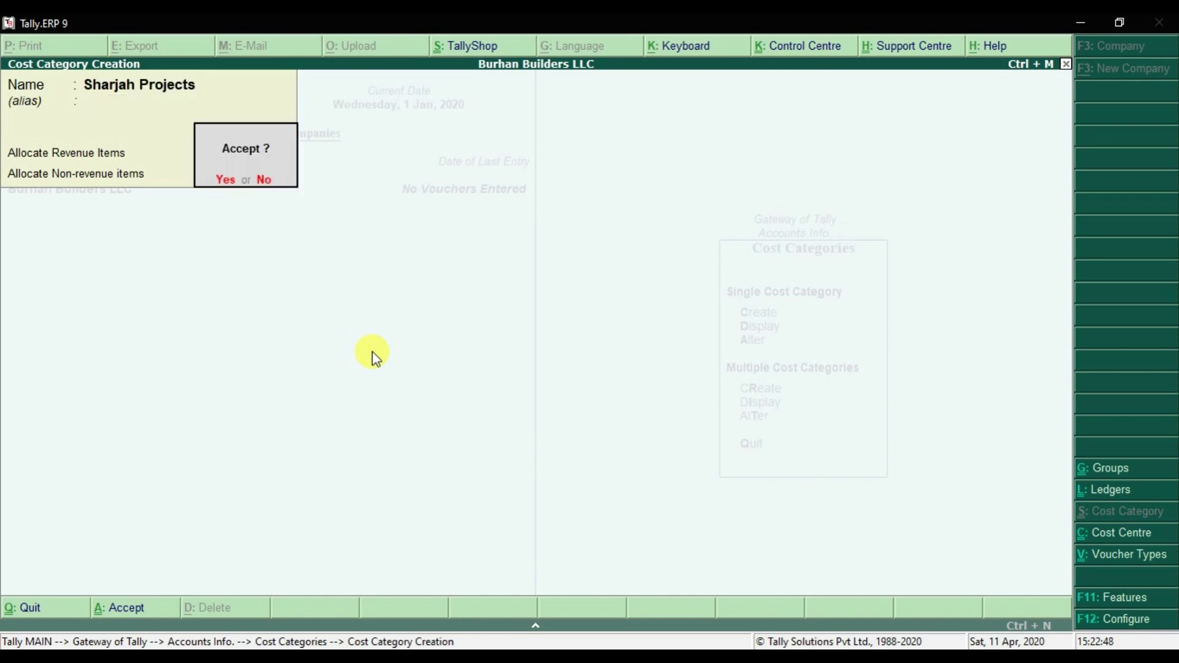
{"action": "key", "text": "Return"}
Create the cost category Abu Dhabi Projects with the default allocation settings
{"action": "type", "text": "Abu Dhabi Projects"}
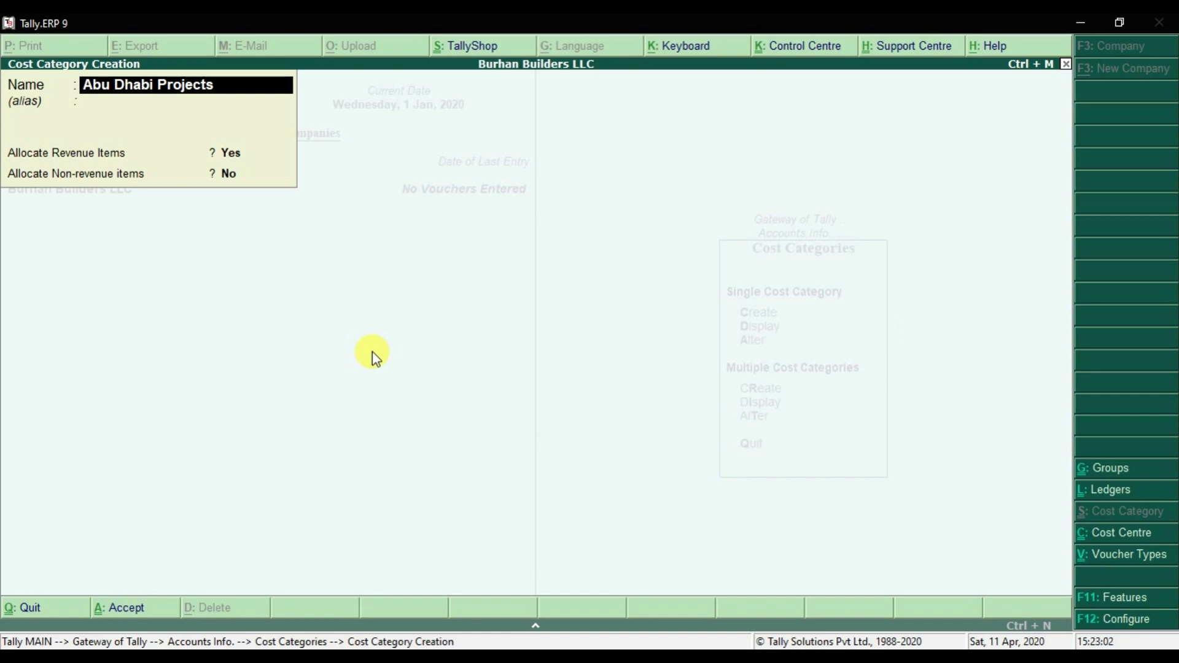
{"action": "key", "text": "Return"}
{"action": "key", "text": "Return"}
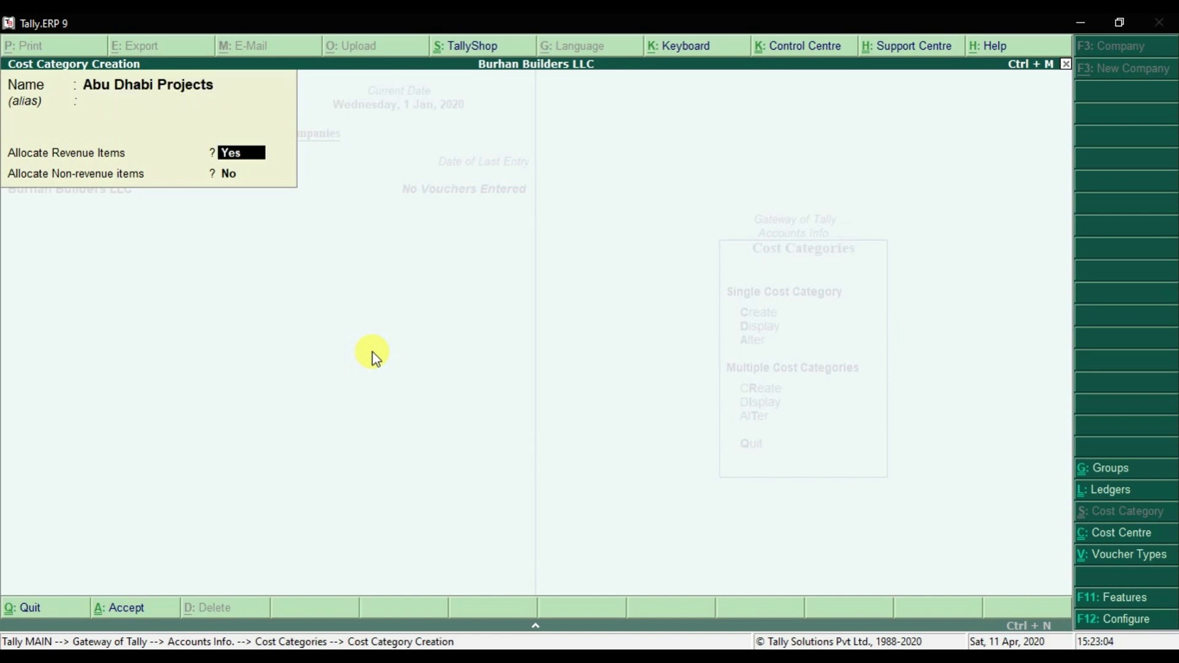
{"action": "key", "text": "Return"}
{"action": "key", "text": "Return"}
{"action": "key", "text": "Return"}
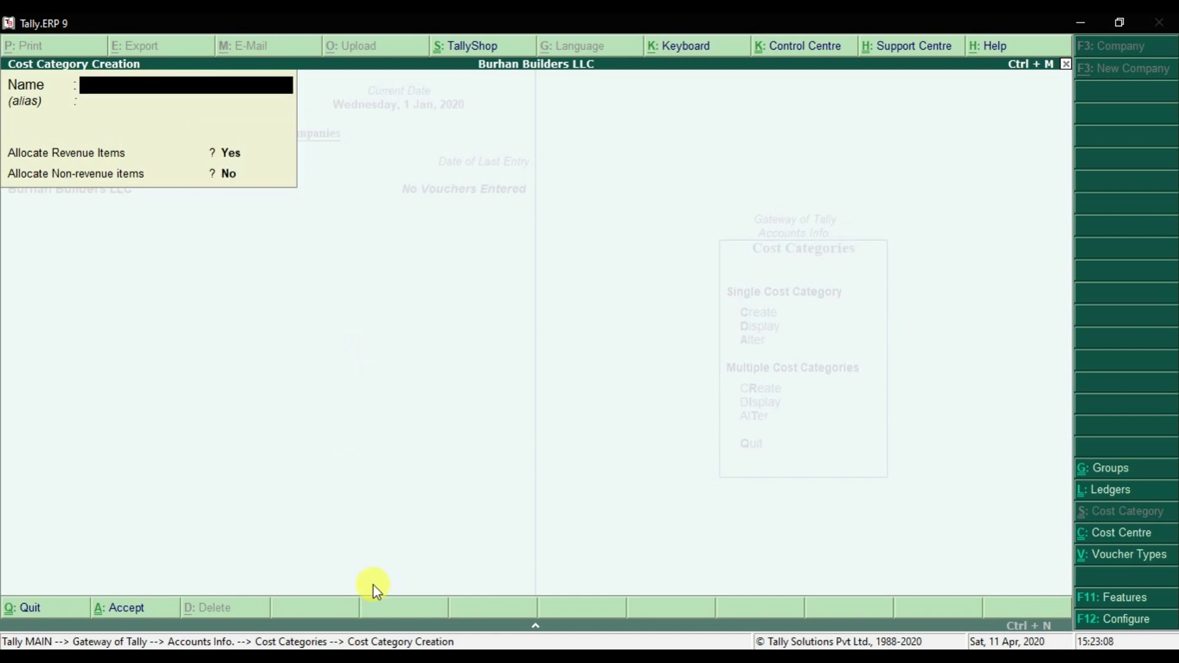
Switch to the Excel master data sheet and review the listed cost categories and the cost centres that belong to them
{"action": "key", "text": "alt+Tab"}
{"action": "left_click", "coordinate": [493, 288]}
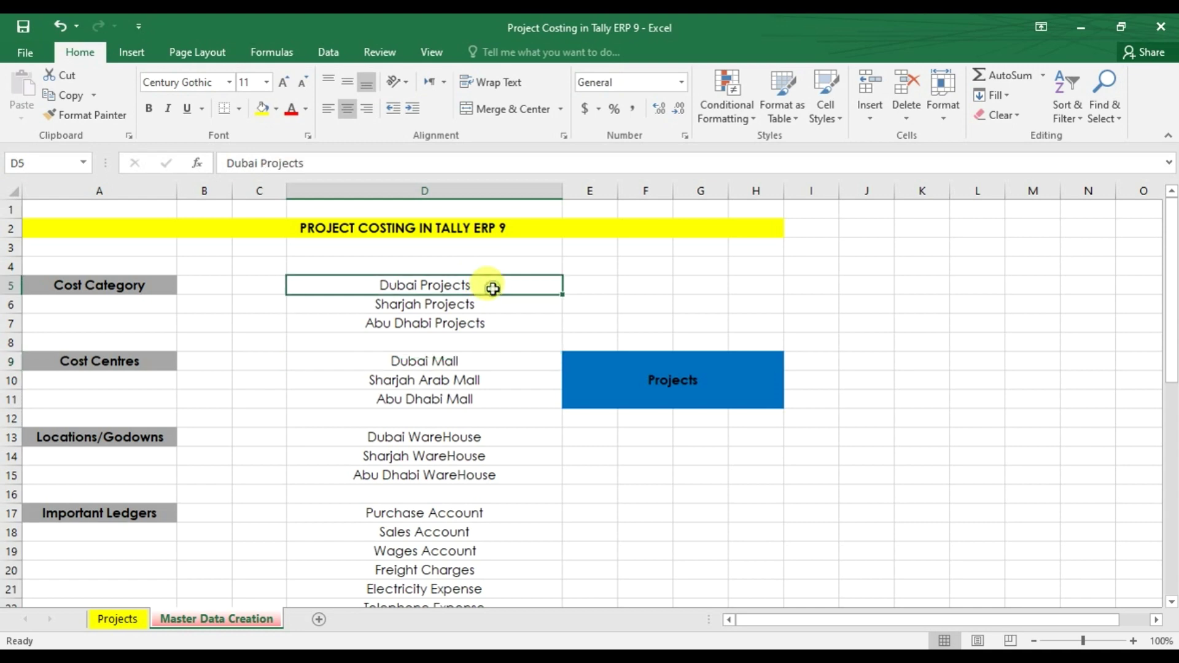
{"action": "left_click", "coordinate": [490, 307]}
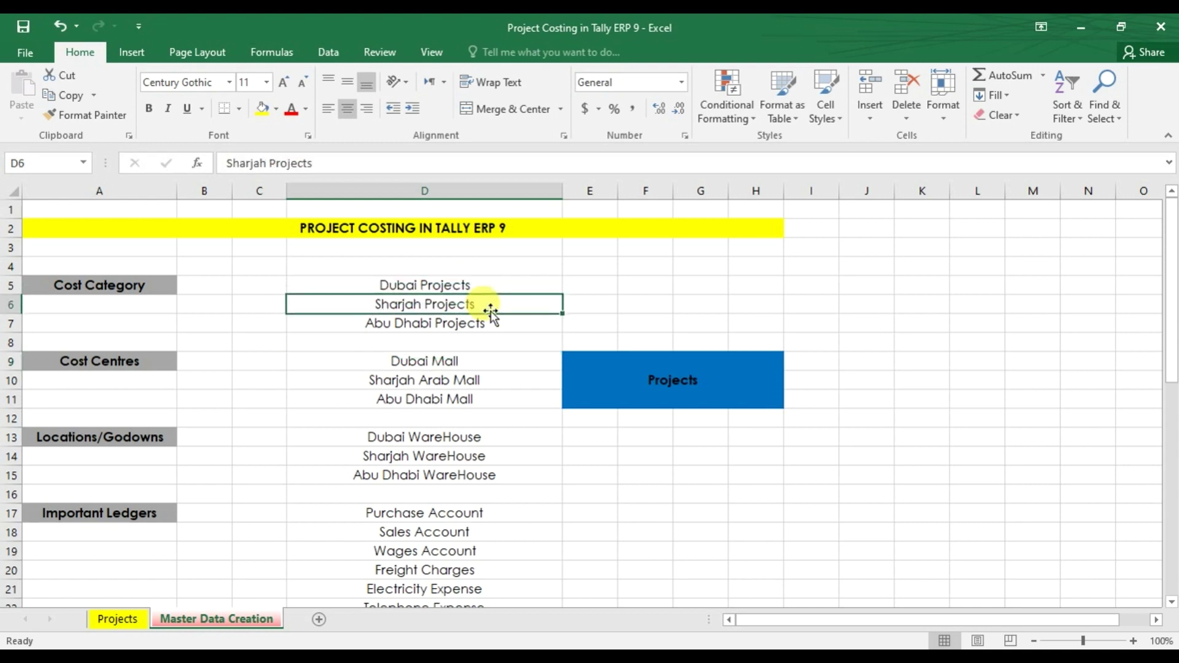
{"action": "left_click", "coordinate": [492, 324]}
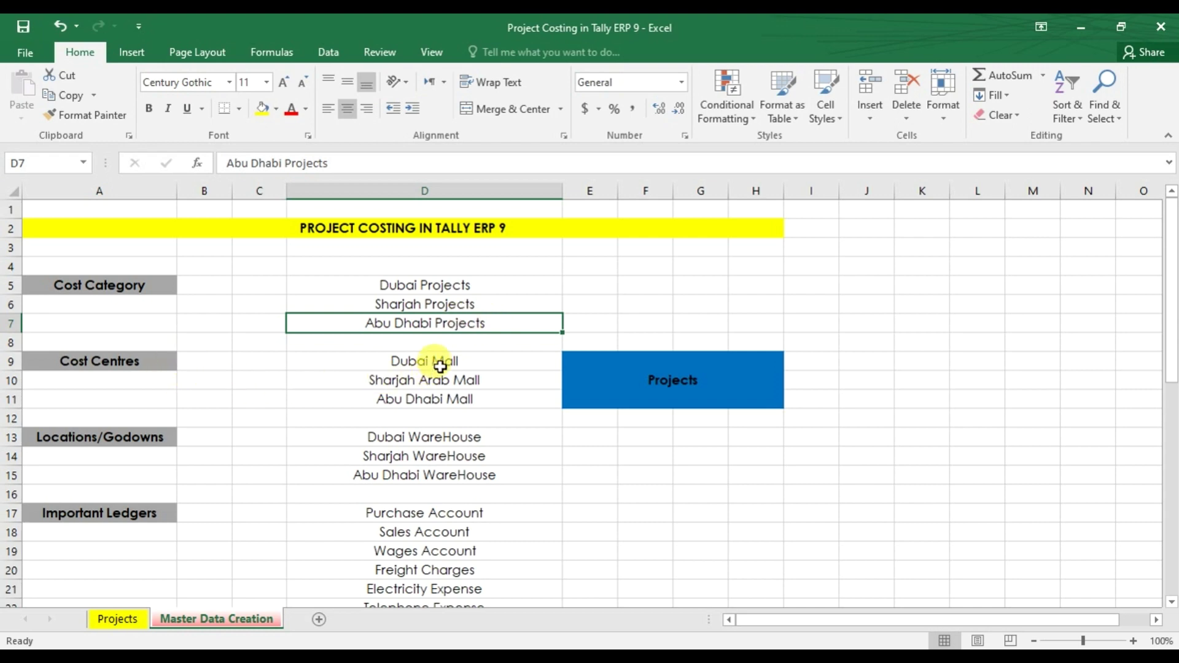
{"action": "left_click", "coordinate": [476, 364]}
{"action": "left_click", "coordinate": [477, 381]}
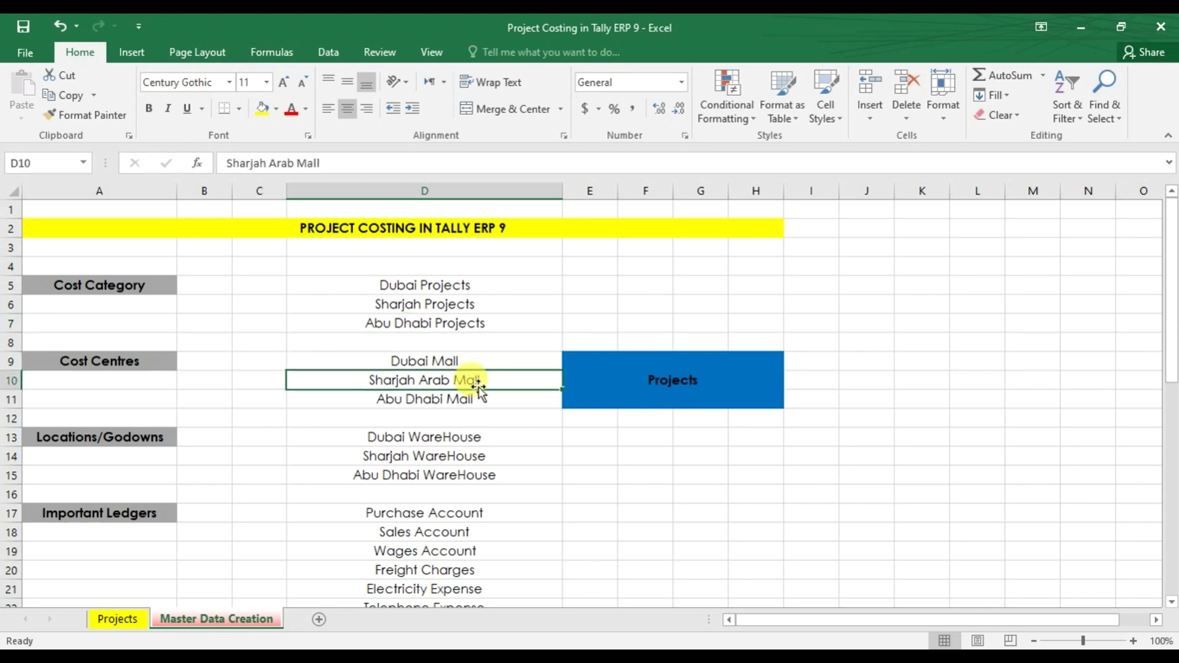
{"action": "left_click", "coordinate": [477, 401]}
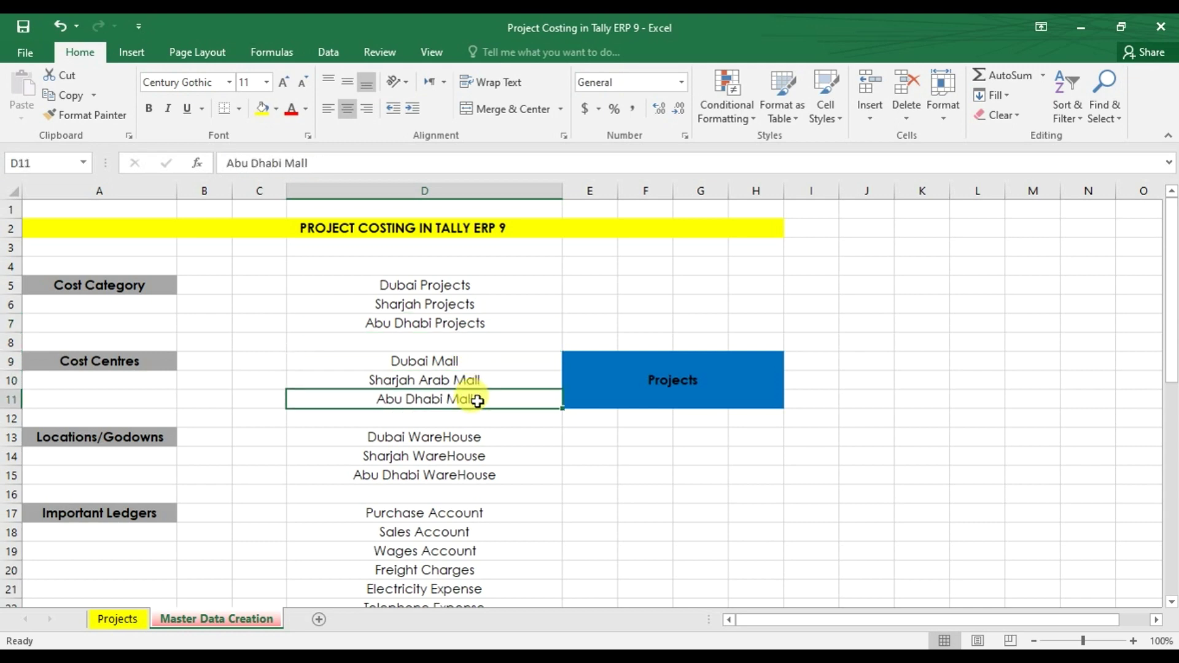
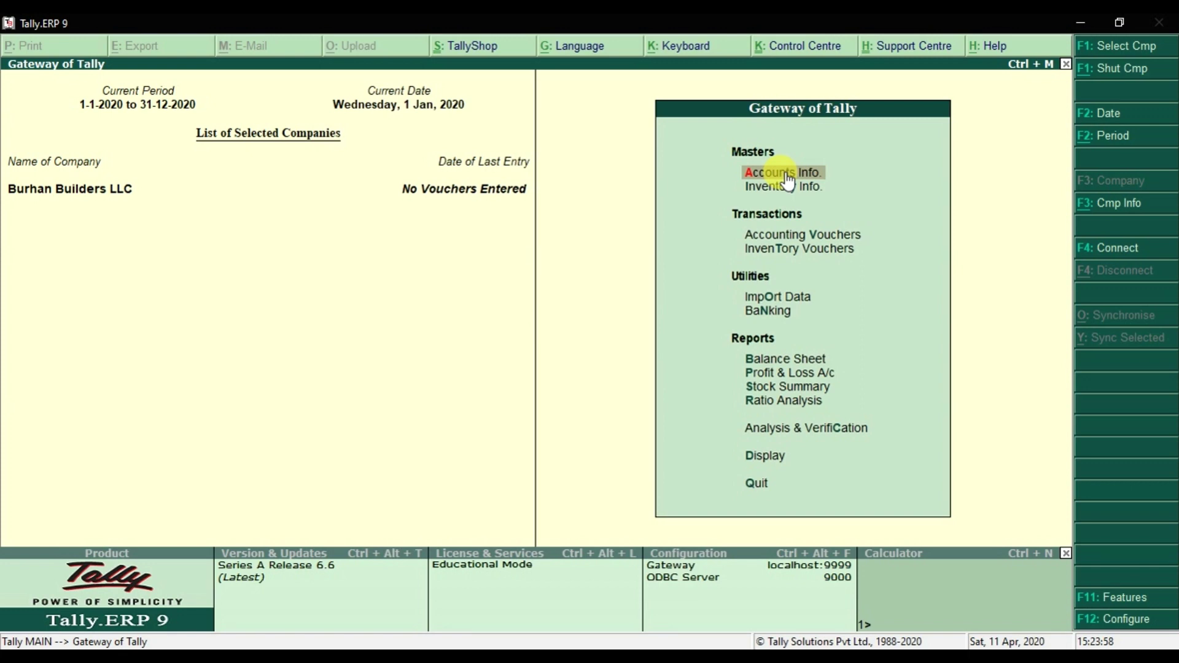
Create the cost centre Dubai Mall in the category Dubai Projects, under Primary with a blank alias, and enable it for job costing
{"action": "left_click", "coordinate": [780, 174]}
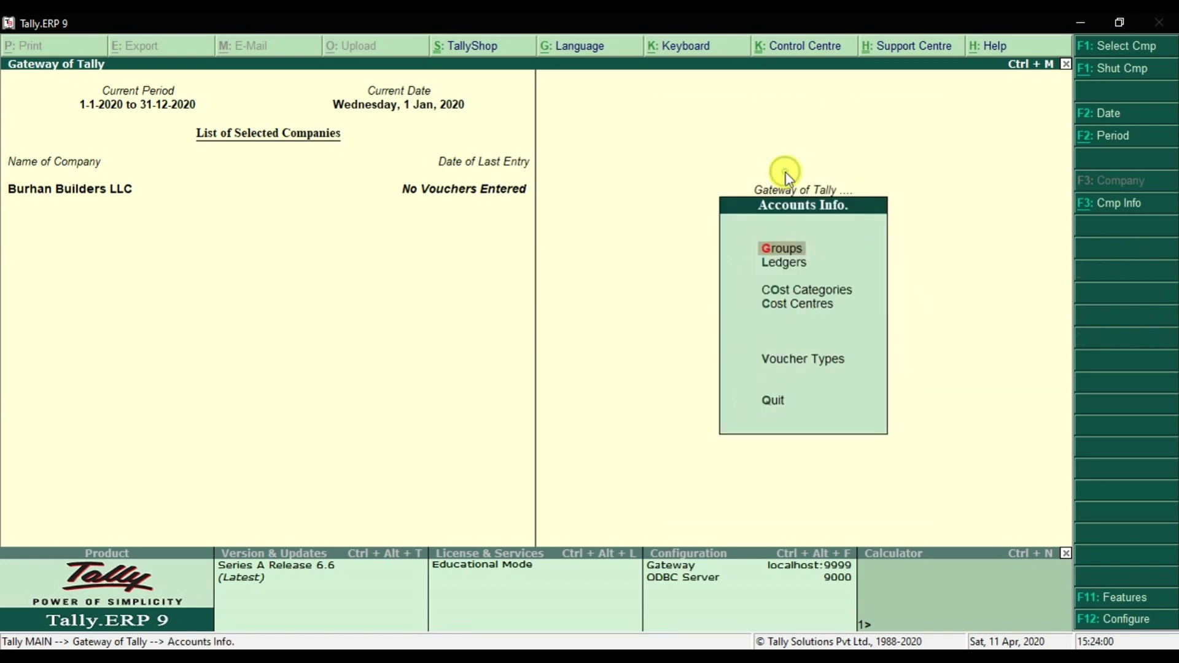
{"action": "left_click", "coordinate": [803, 318]}
{"action": "left_click", "coordinate": [802, 317]}
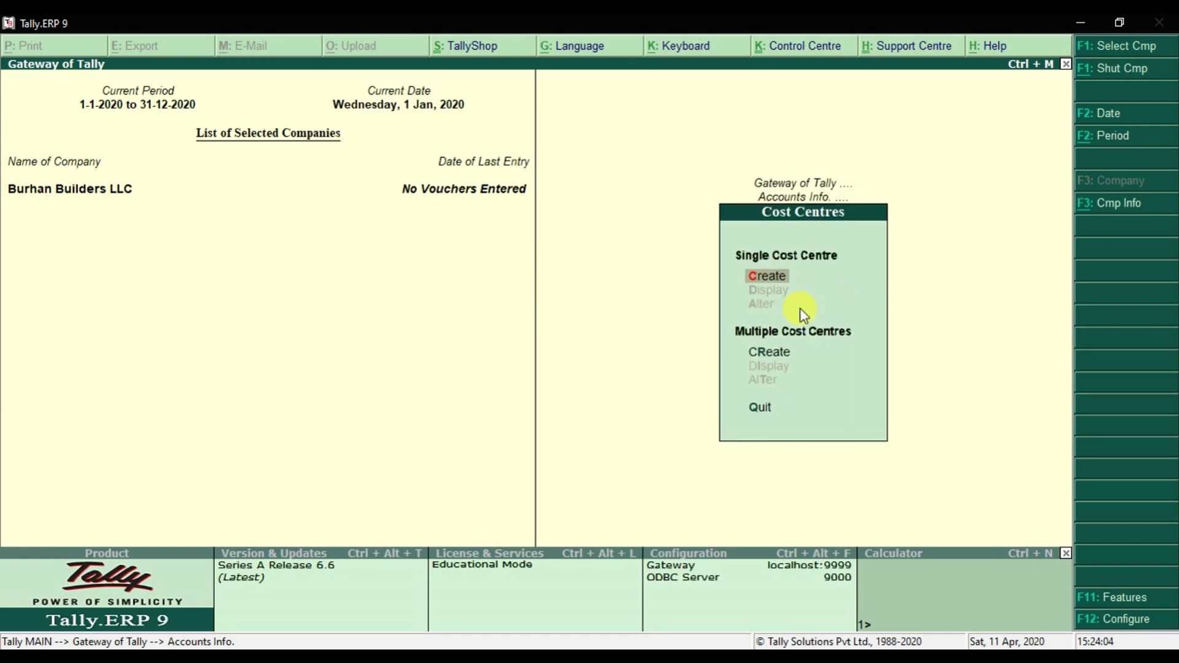
{"action": "left_click", "coordinate": [767, 277]}
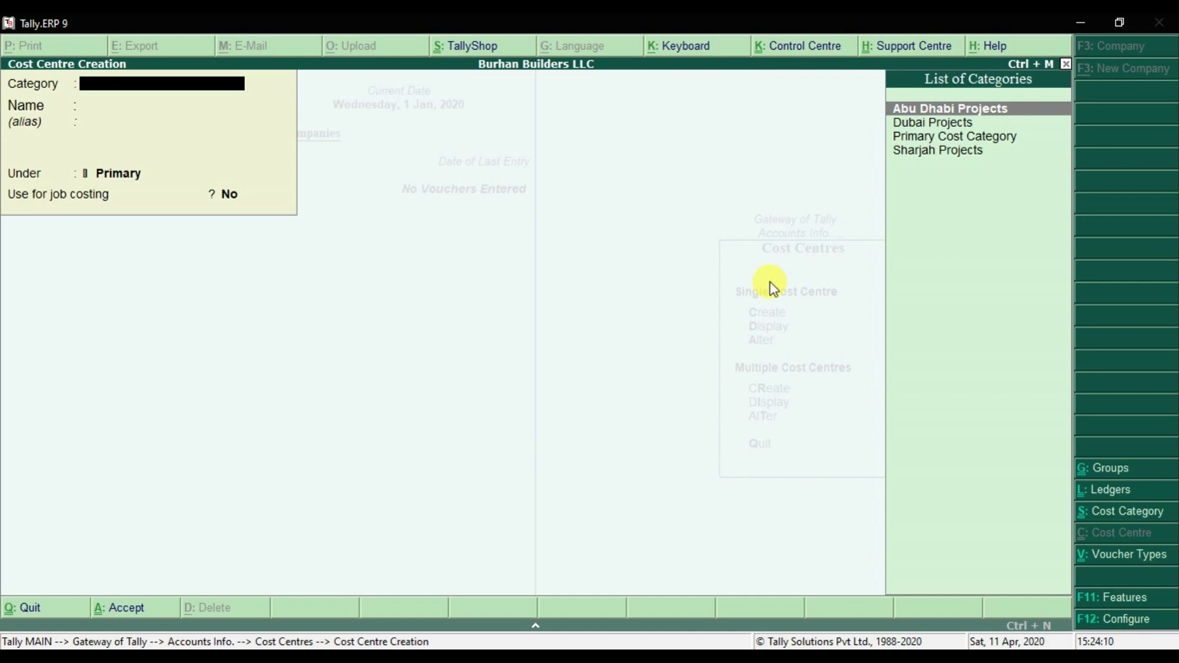
{"action": "left_click", "coordinate": [926, 126]}
{"action": "left_click", "coordinate": [923, 125]}
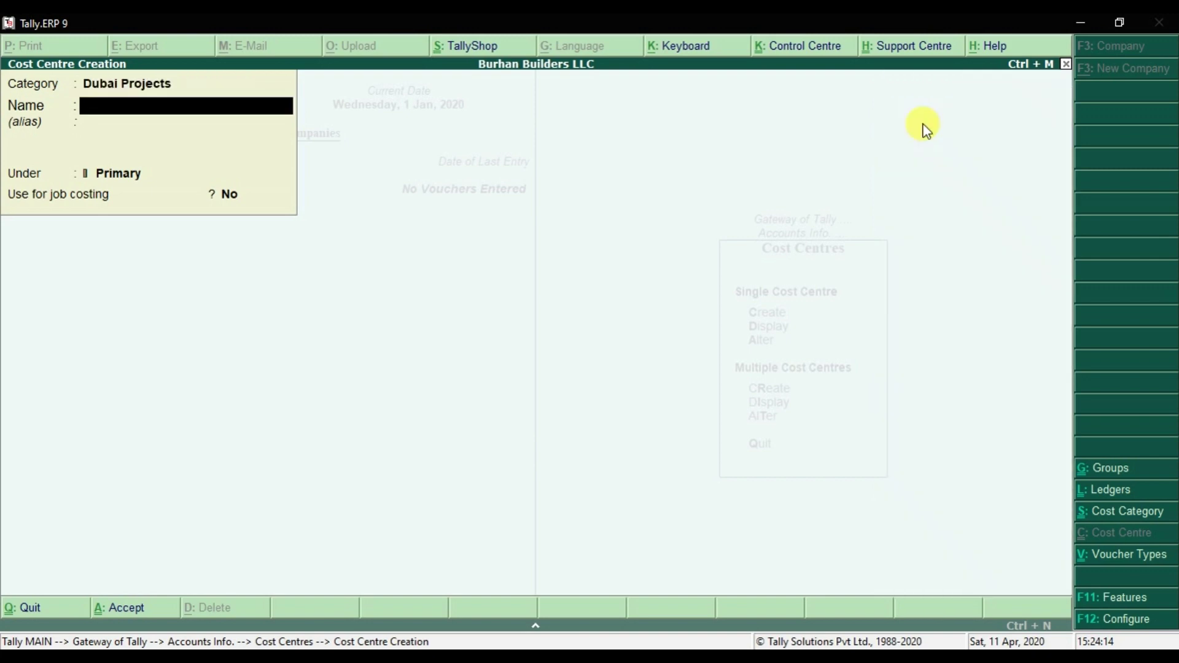
{"action": "type", "text": "Dubai Mall"}
{"action": "key", "text": "Return"}
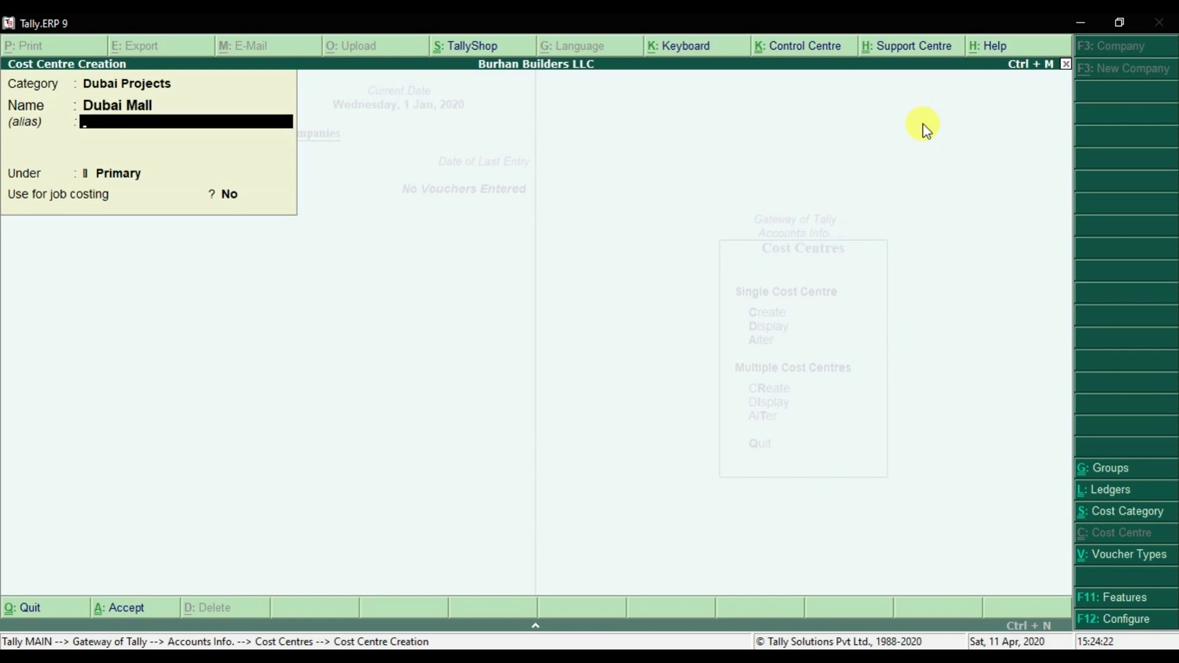
{"action": "key", "text": "Return"}
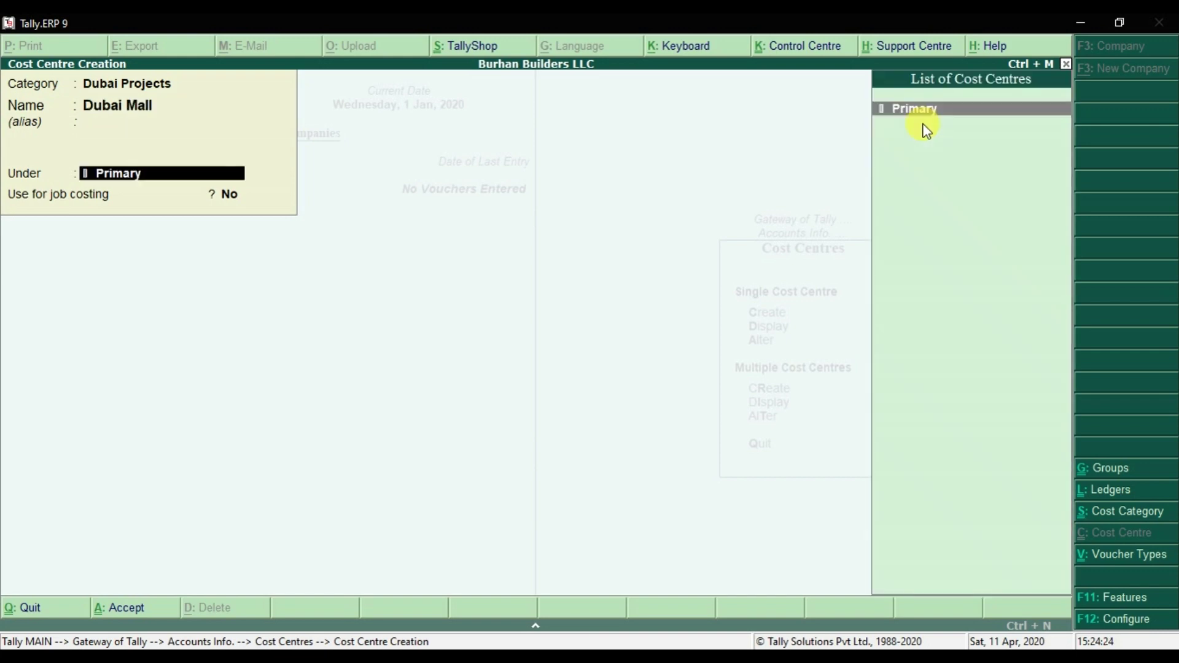
{"action": "key", "text": "Return"}
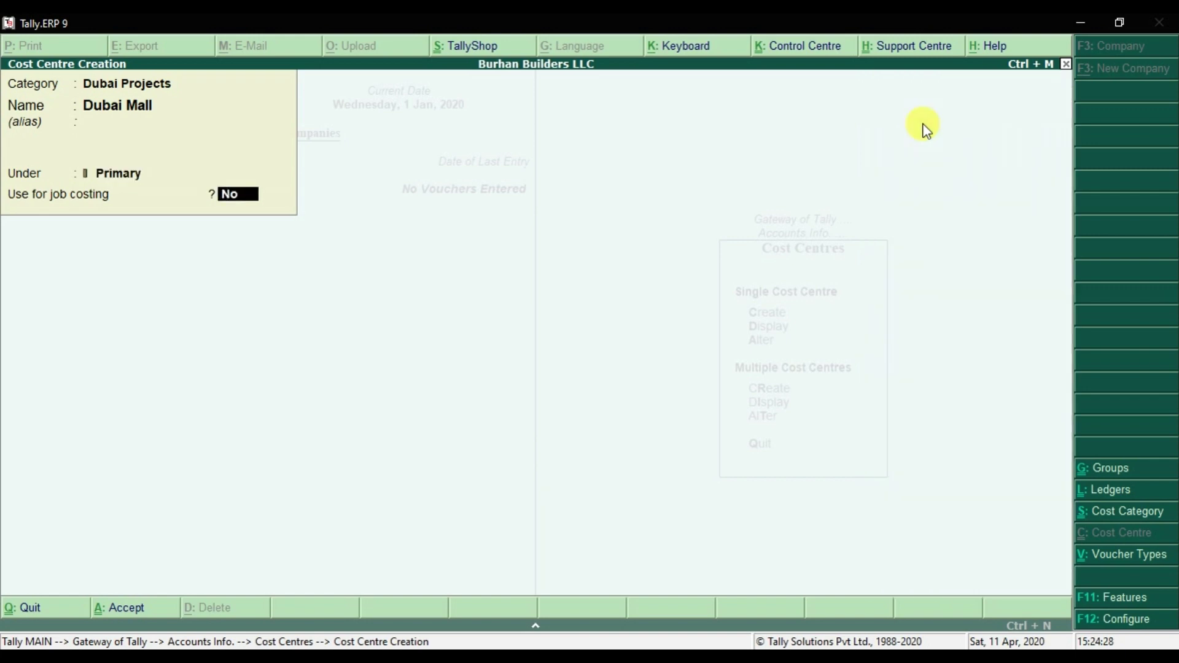
{"action": "type", "text": "y"}
{"action": "key", "text": "Return"}
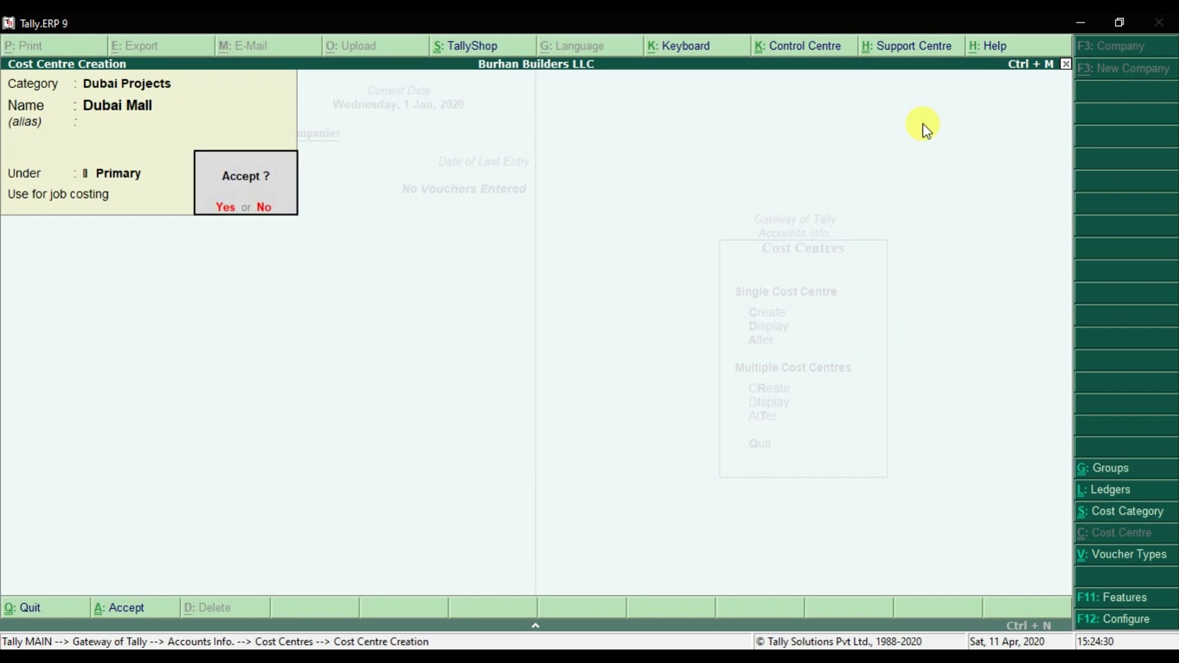
{"action": "key", "text": "Return"}
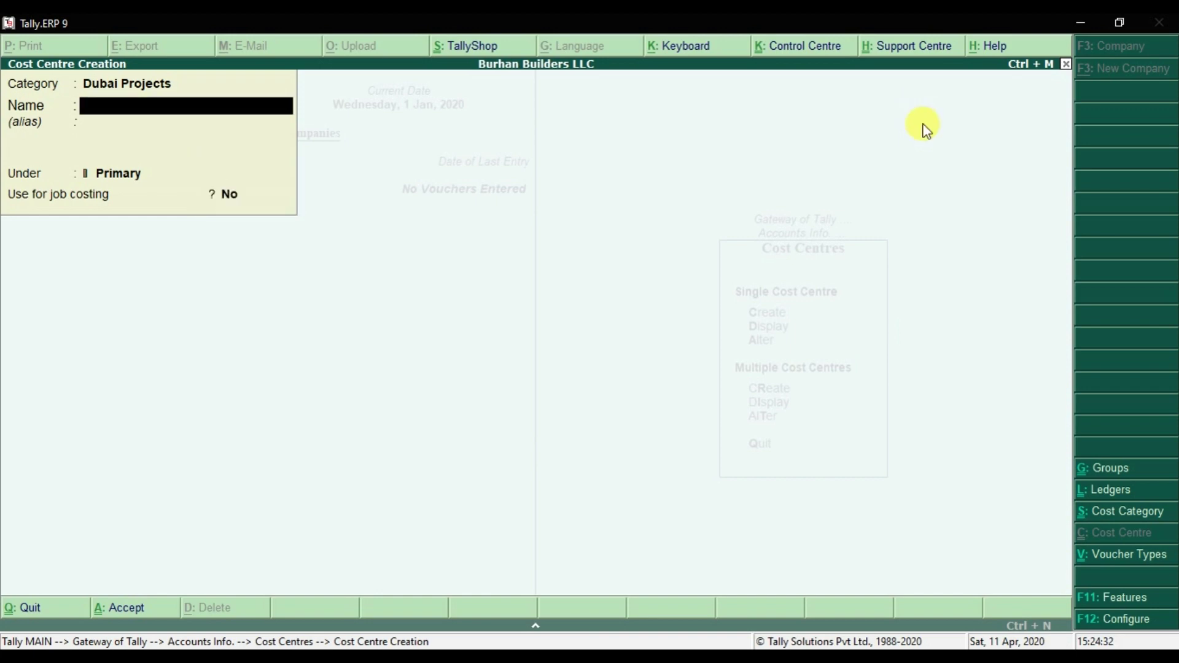
Create the cost centre Sharjah Arab Mall in the category Sharjah Projects, under Primary, and enable it for job costing
{"action": "key", "text": "BackSpace"}
{"action": "key", "text": "BackSpace"}
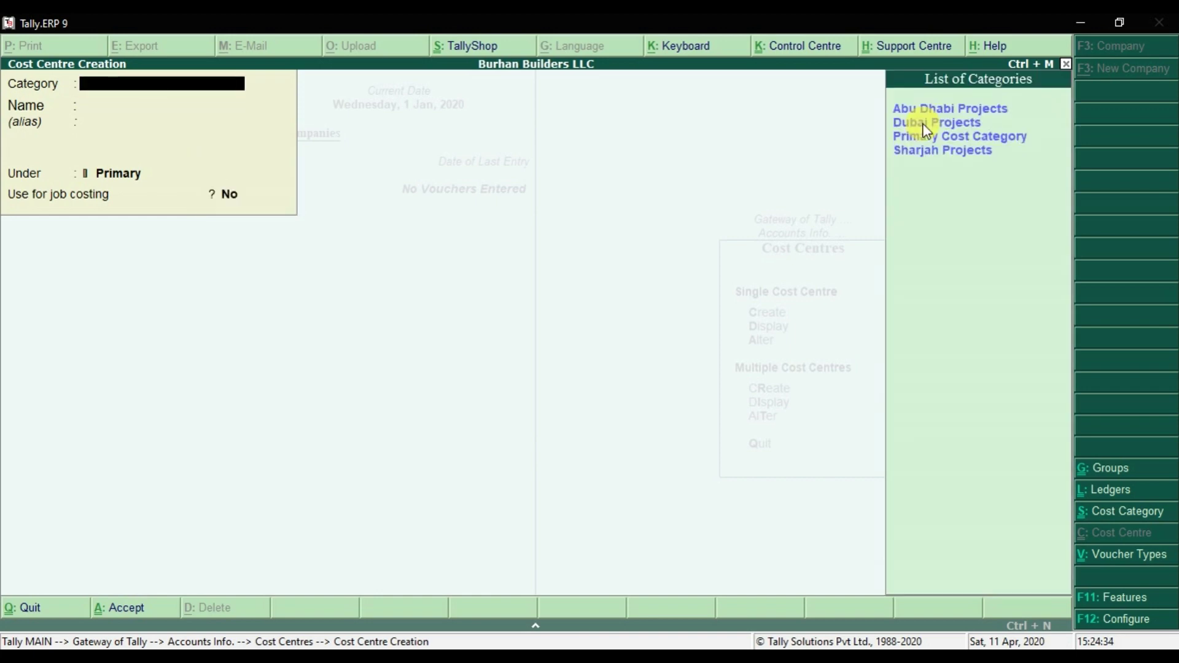
{"action": "left_click", "coordinate": [941, 152]}
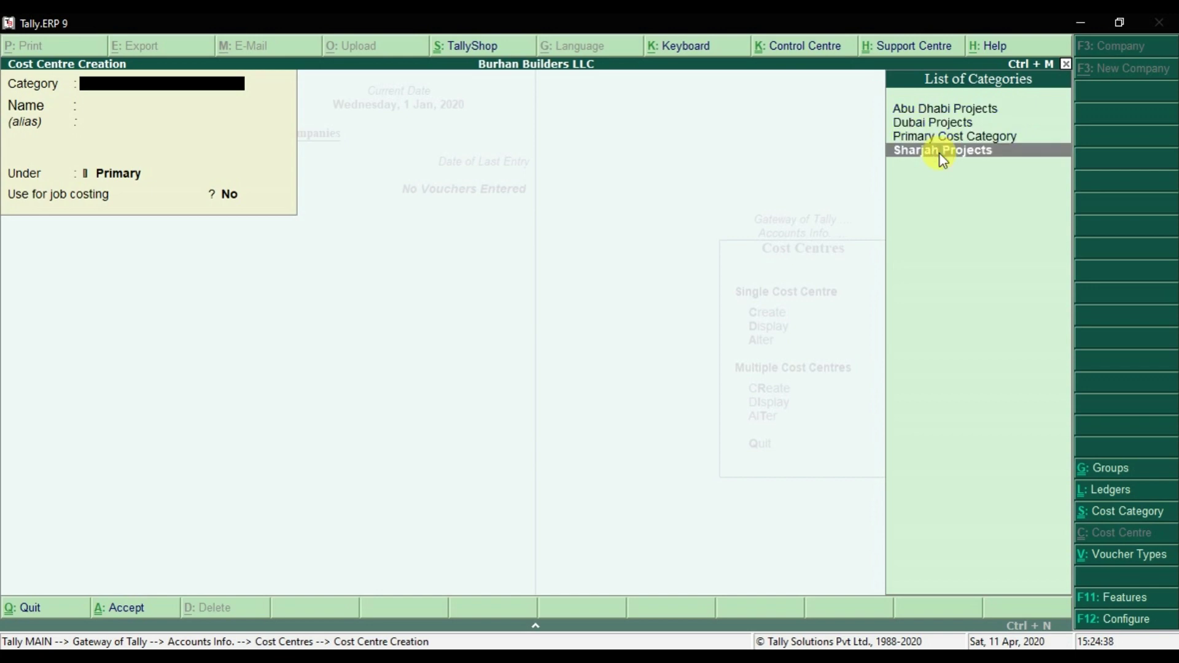
{"action": "key", "text": "Return"}
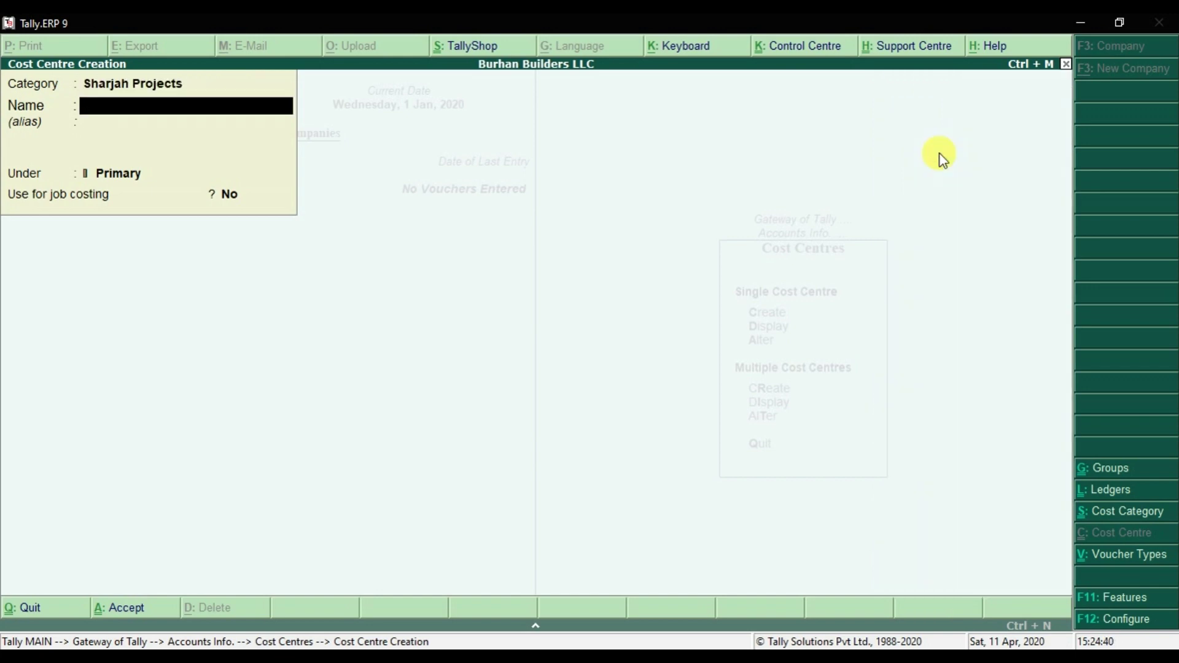
{"action": "type", "text": "Sharjah Arab Mall"}
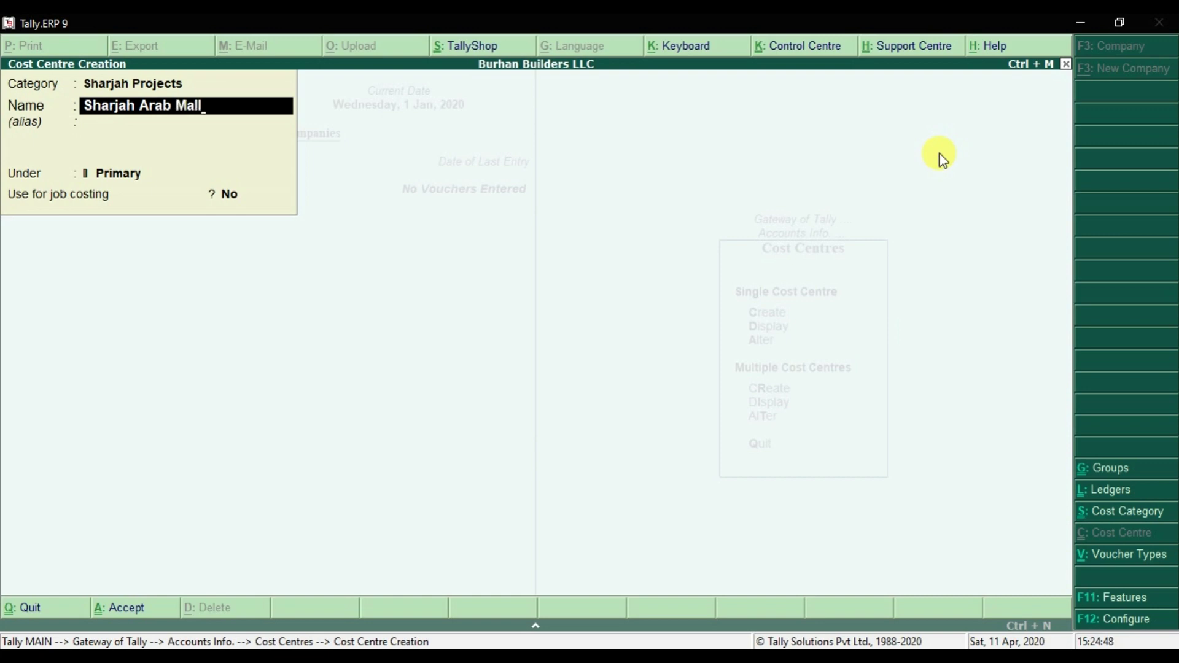
{"action": "key", "text": "Return"}
{"action": "key", "text": "Return"}
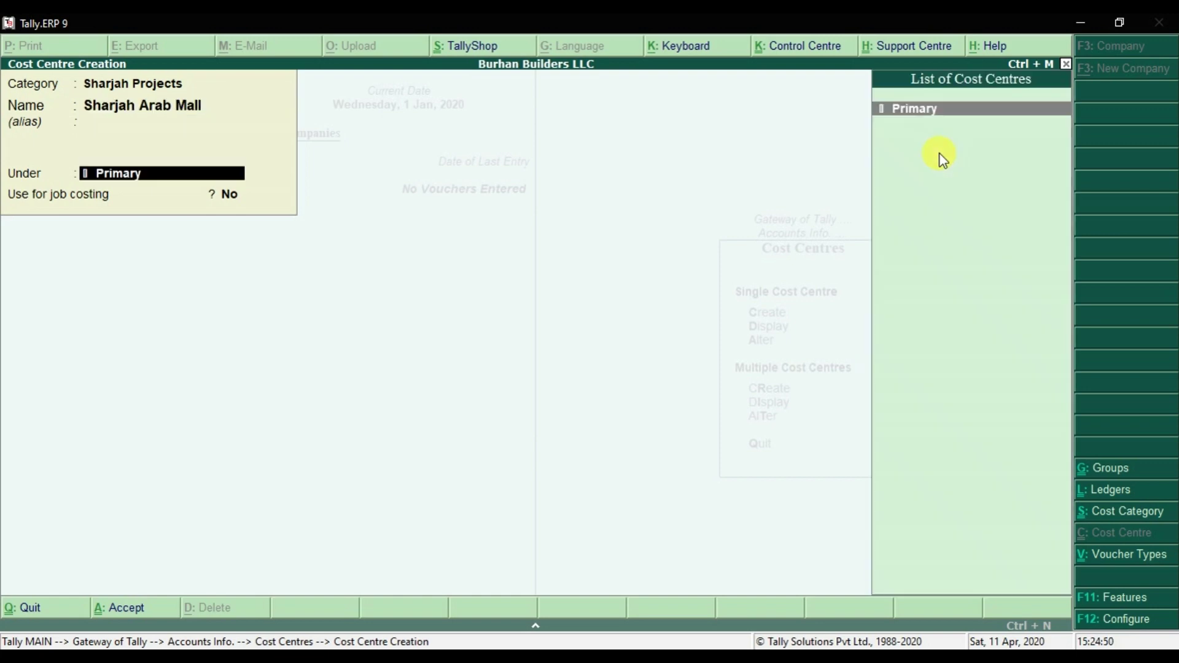
{"action": "key", "text": "Return"}
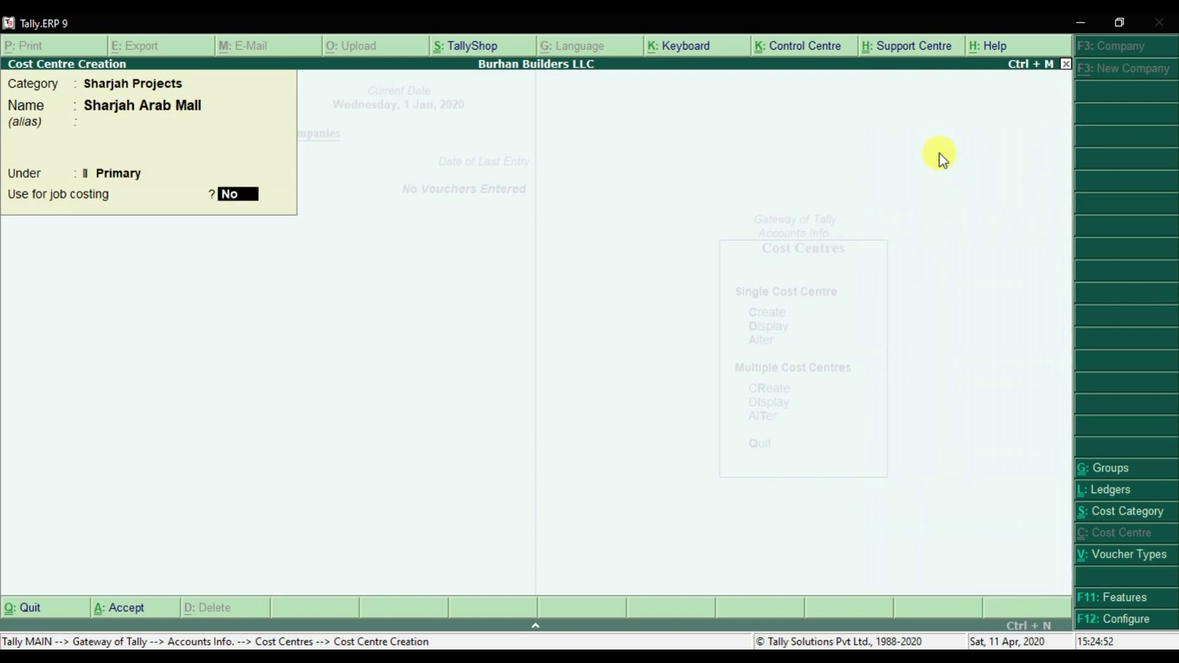
{"action": "type", "text": "y"}
{"action": "key", "text": "Return"}
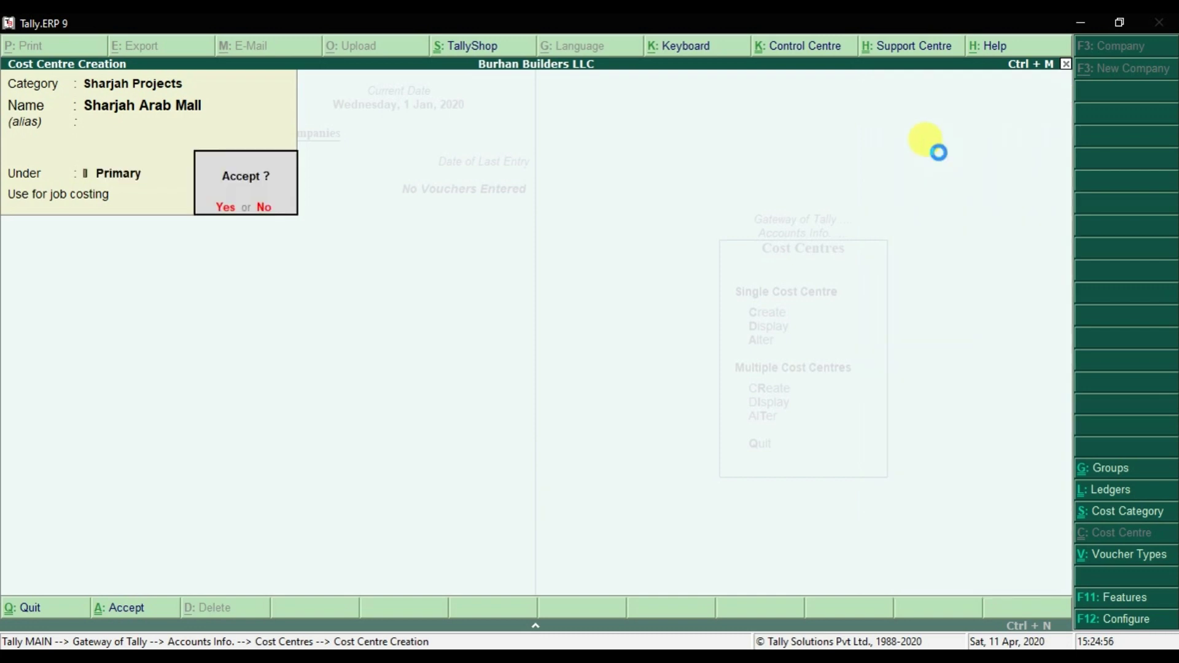
{"action": "key", "text": "Return"}
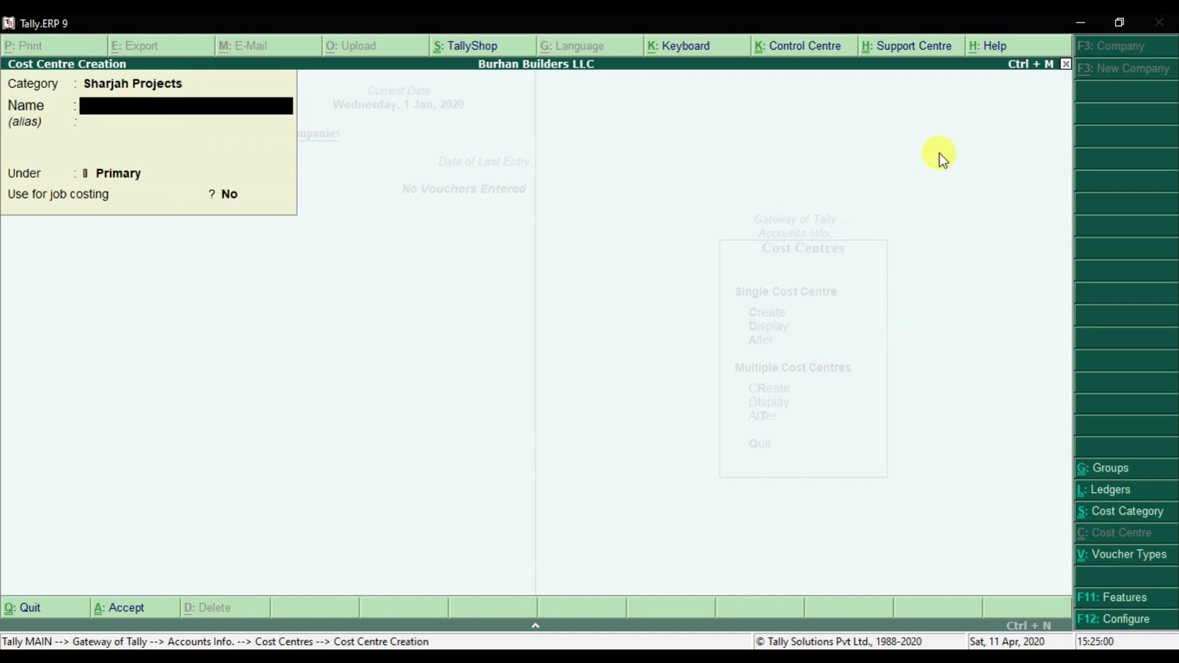
Create the cost centre Abu Dhabi Mall in the category Abu Dhabi Projects, under Primary, and enable it for job costing
{"action": "key", "text": "BackSpace"}
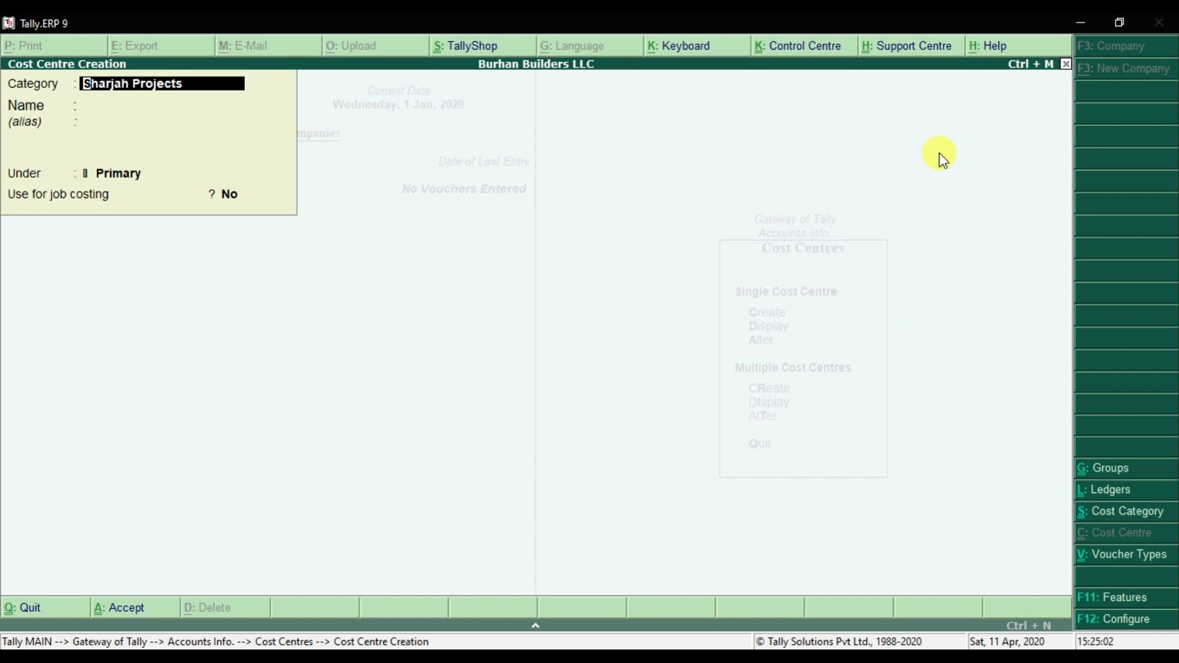
{"action": "key", "text": "BackSpace"}
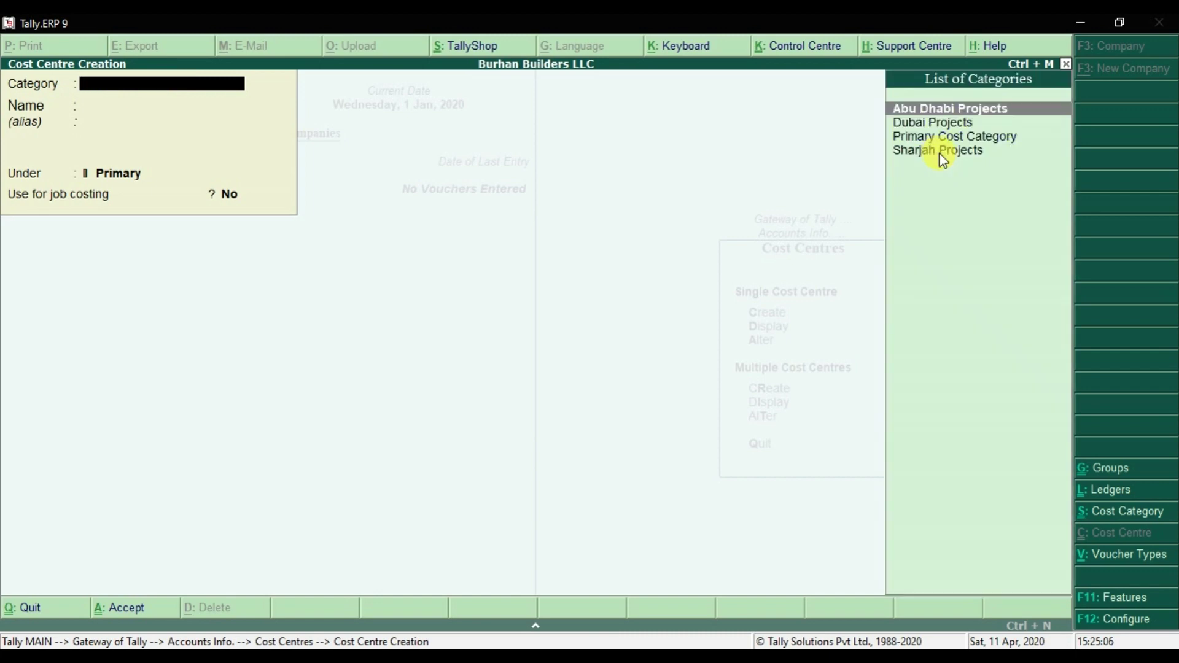
{"action": "key", "text": "Return"}
{"action": "type", "text": "Abu"}
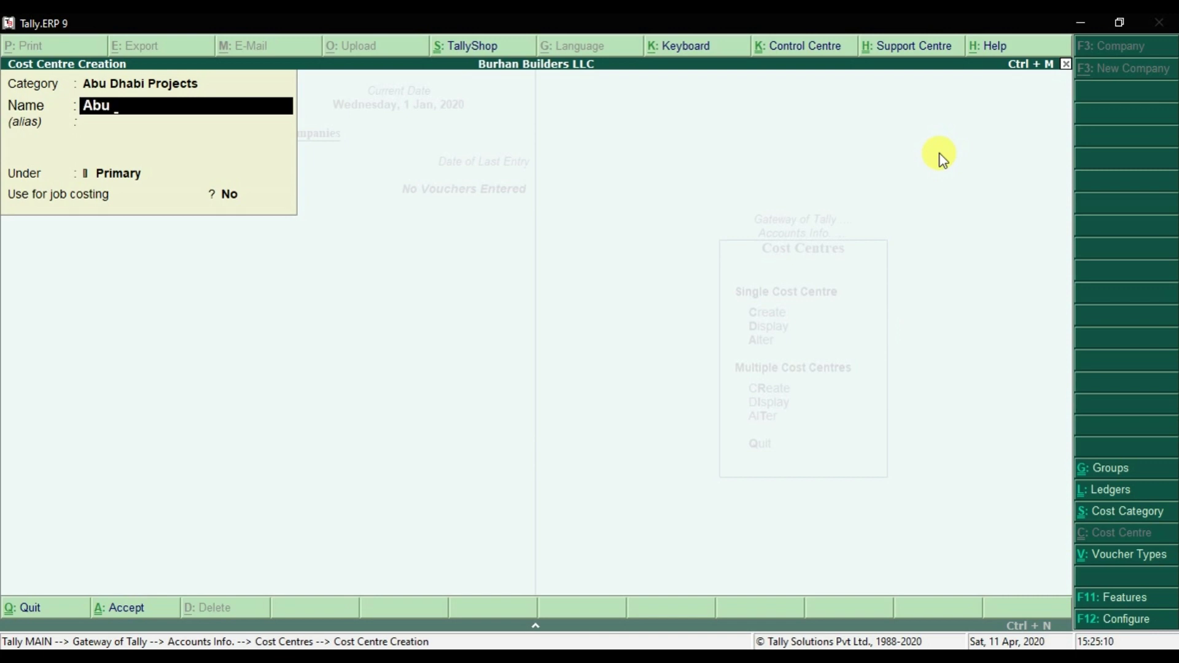
{"action": "type", "text": " Dhabi Mall"}
{"action": "key", "text": "Return"}
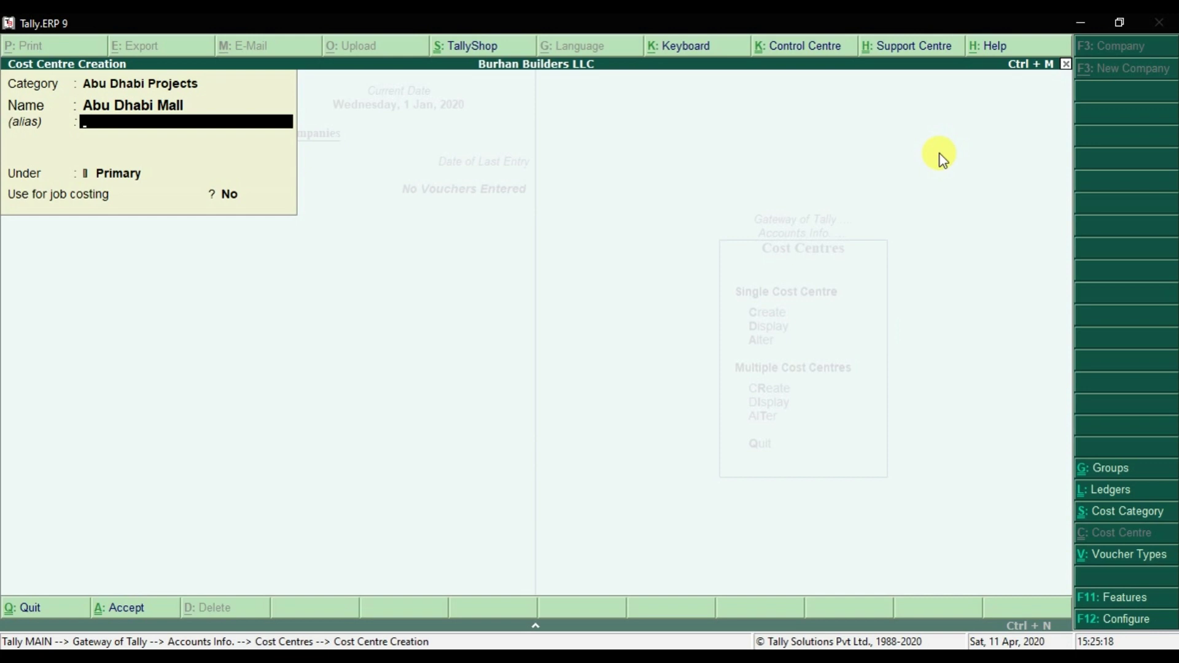
{"action": "key", "text": "Return"}
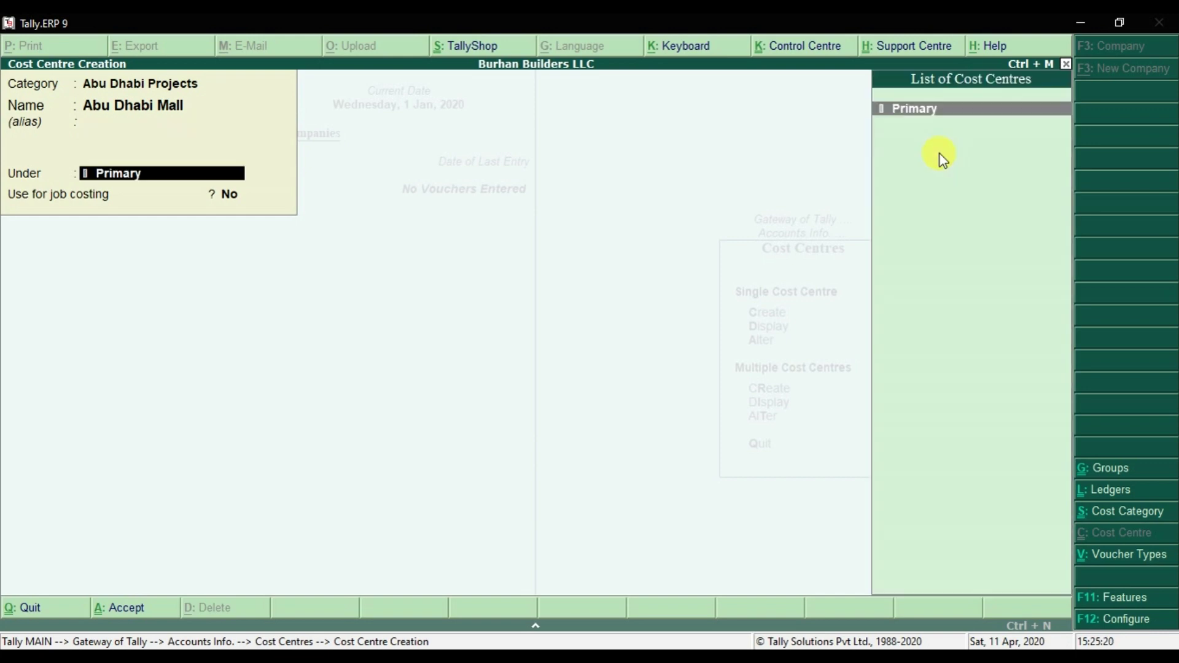
{"action": "key", "text": "Return"}
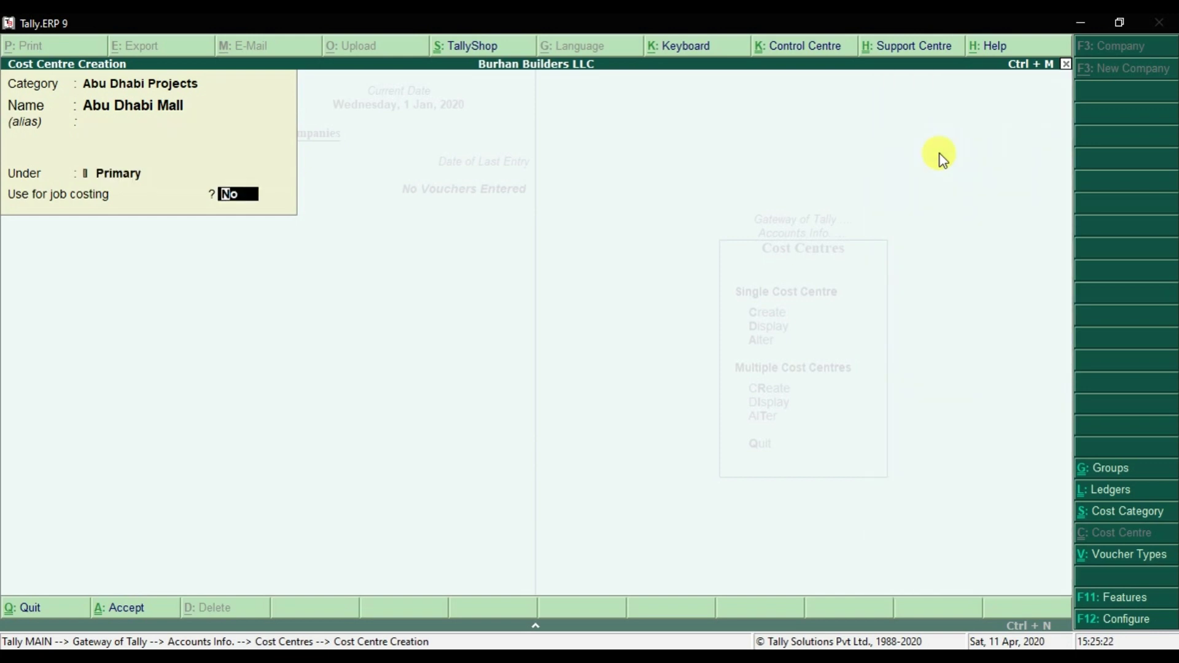
{"action": "type", "text": "y"}
{"action": "key", "text": "Return"}
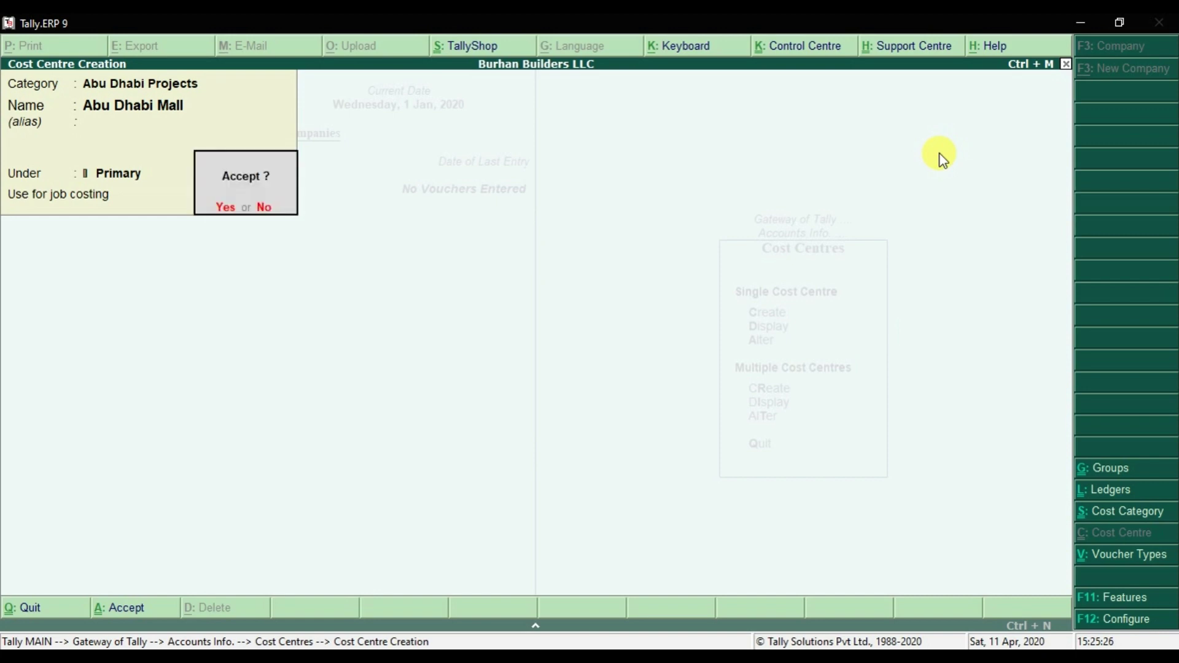
{"action": "key", "text": "Return"}
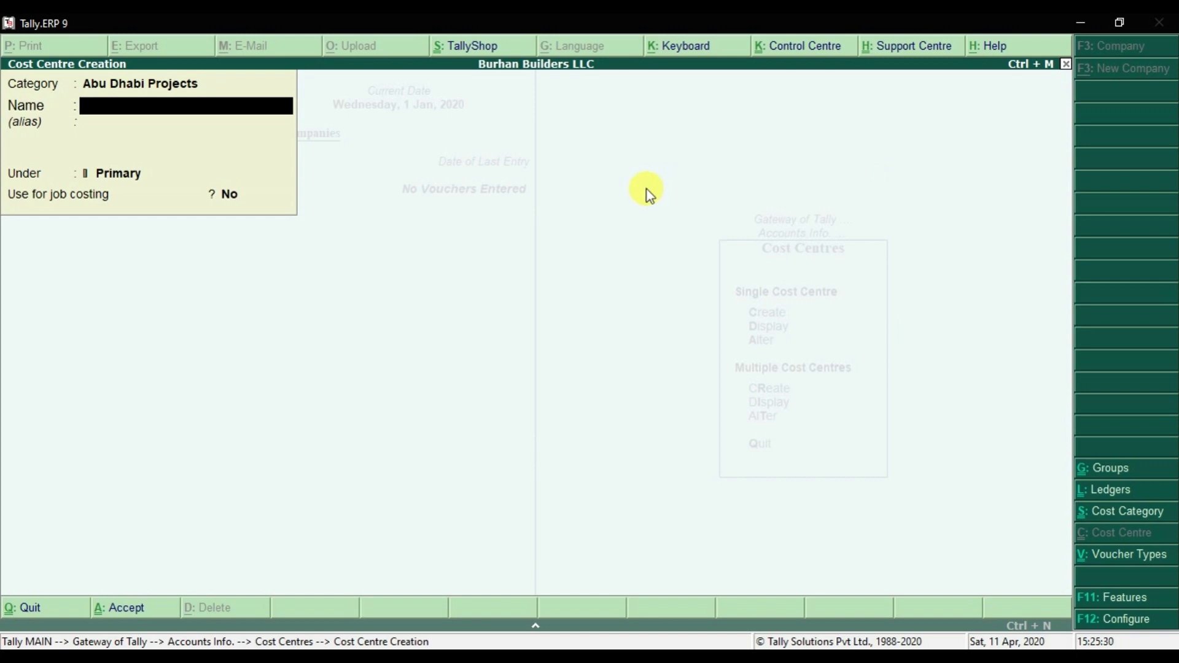
Leave cost centre creation and display the list of single cost centres to check them against their categories
{"action": "key", "text": "Escape"}
{"action": "key", "text": "y"}
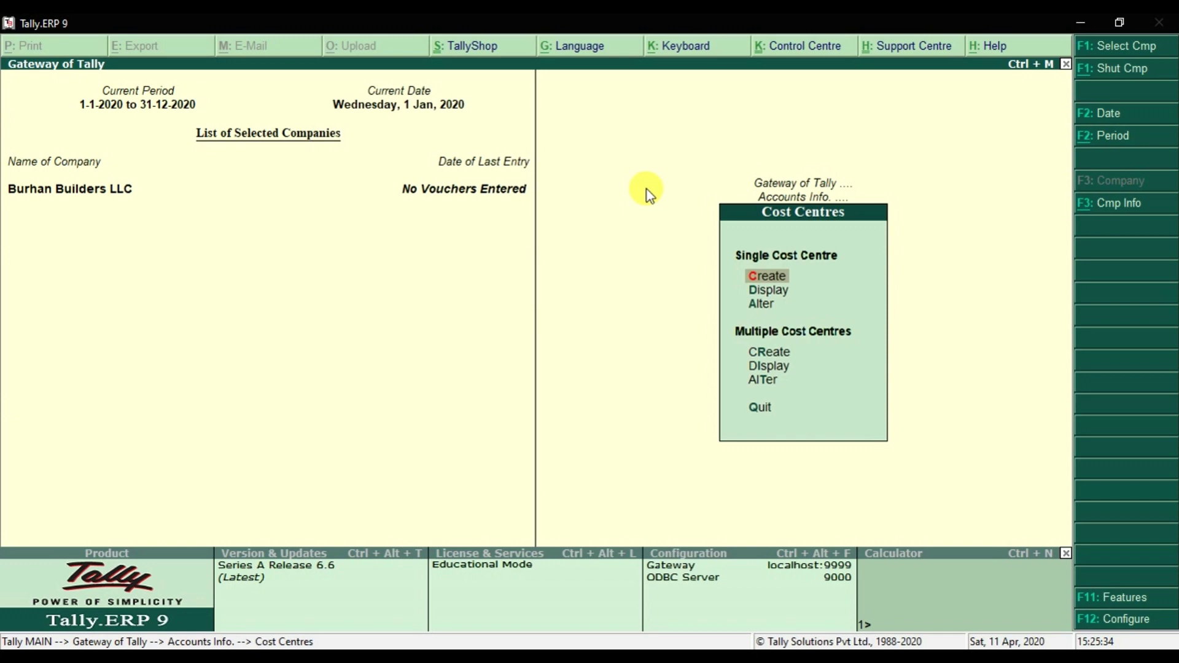
{"action": "key", "text": "Down"}
{"action": "key", "text": "Return"}
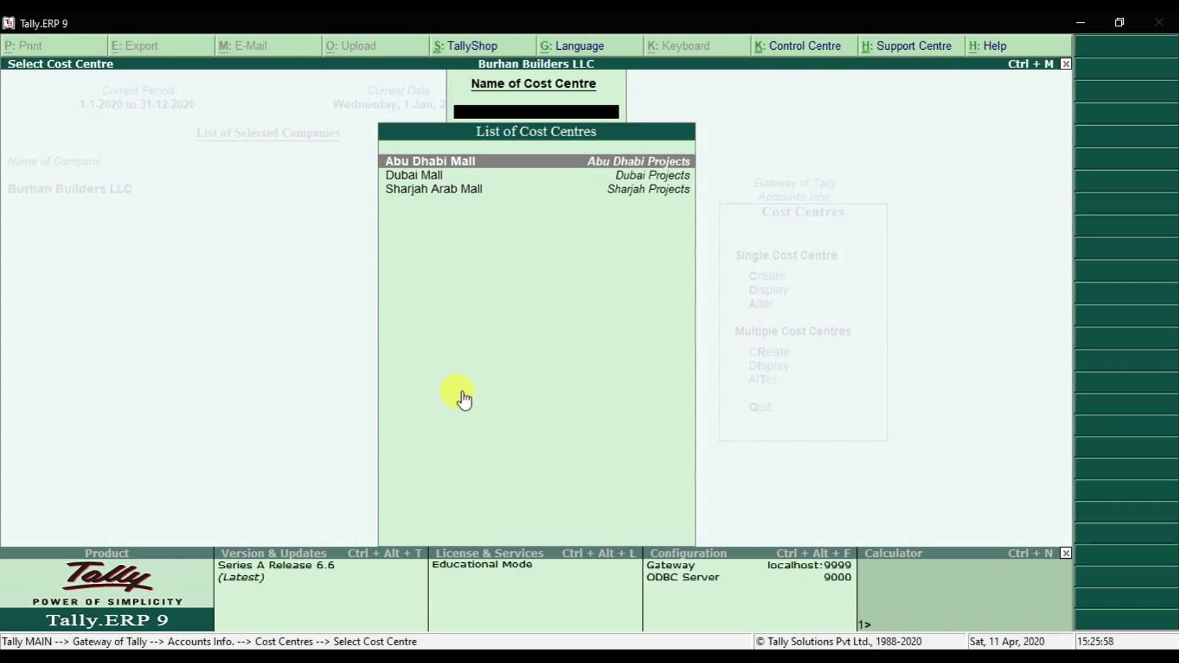
Switch to the Excel master data sheet and go over the Cost Category and Cost Centres sections
{"action": "key", "text": "alt+Tab"}
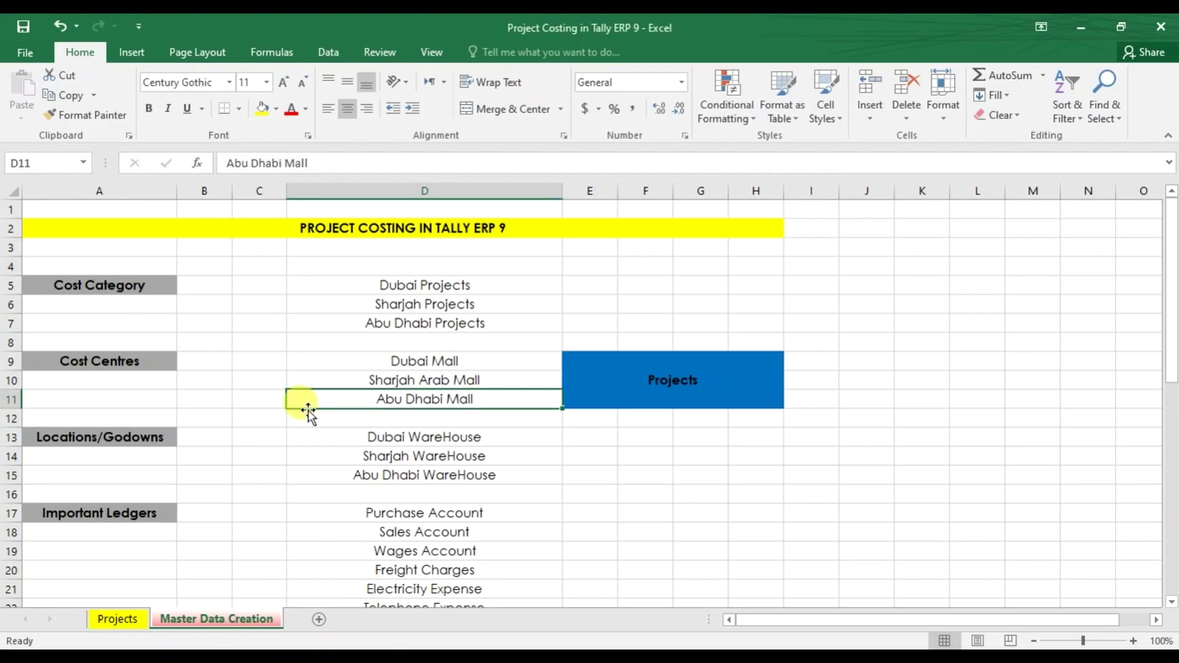
{"action": "left_click", "coordinate": [164, 284]}
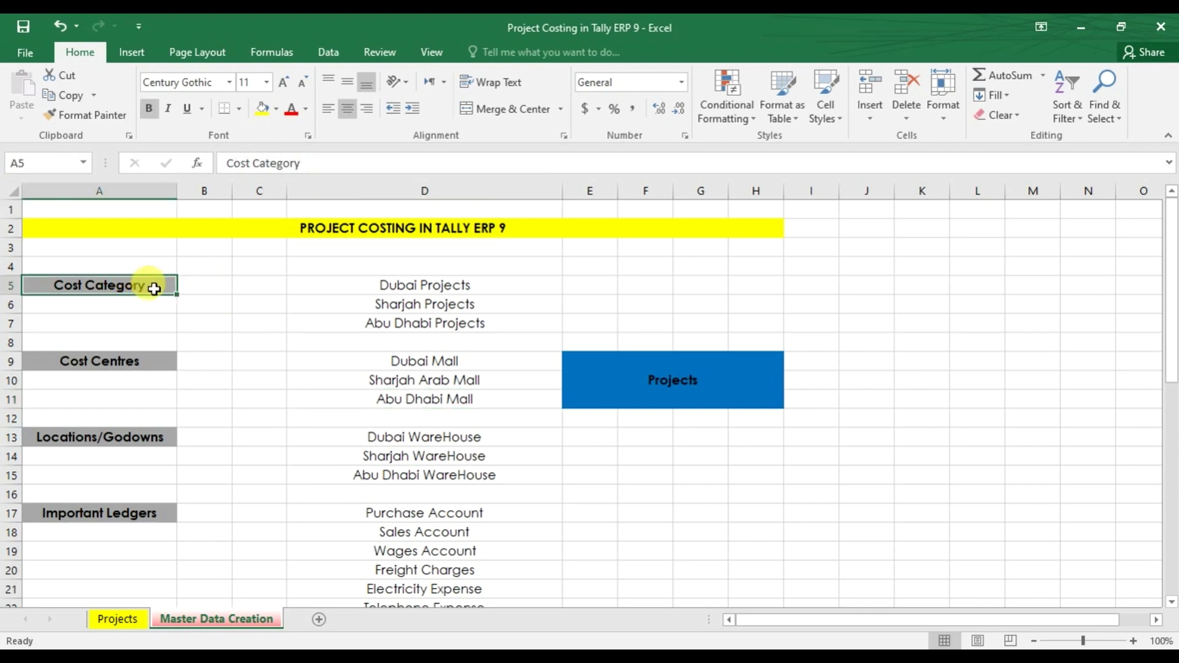
{"action": "left_click", "coordinate": [161, 367]}
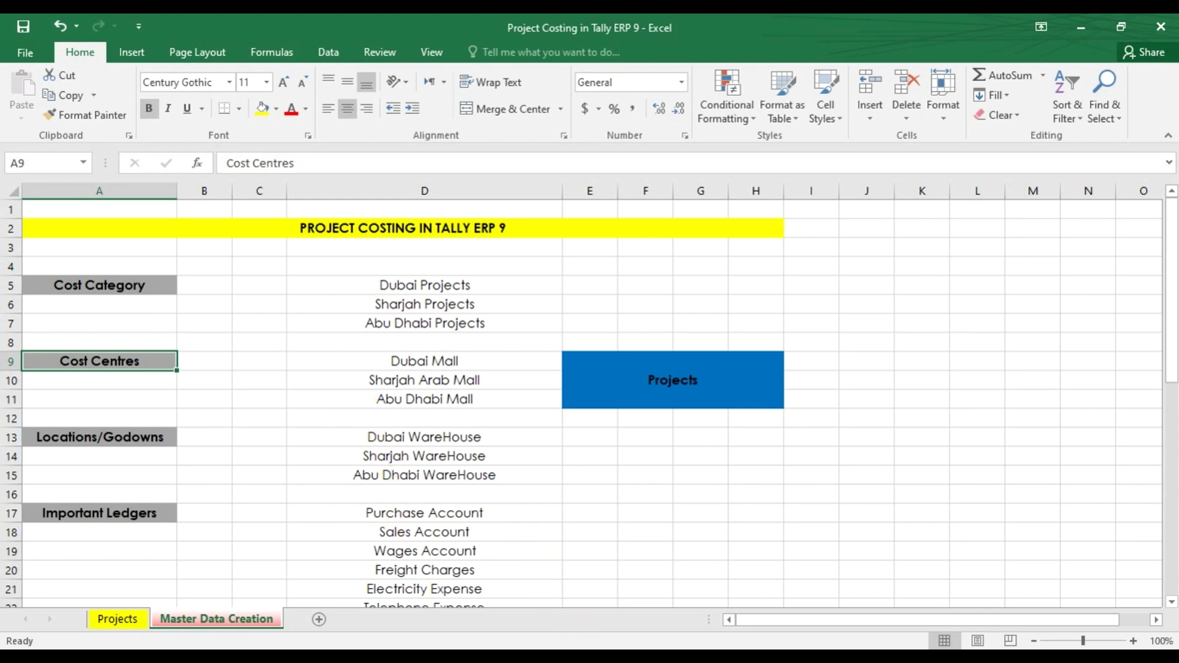
Switch back to Tally and start creating a single location under the inventory masters
{"action": "left_click", "coordinate": [599, 648]}
{"action": "key", "text": "Escape"}
{"action": "key", "text": "Escape"}
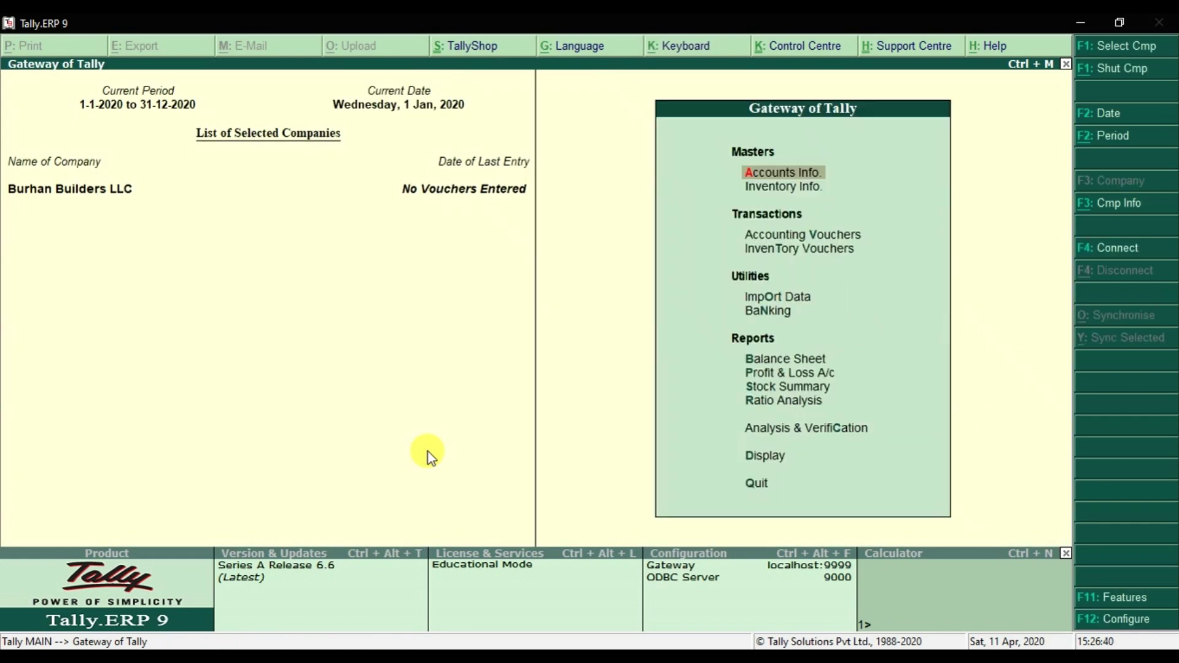
{"action": "key", "text": "Return"}
{"action": "key", "text": "Escape"}
{"action": "key", "text": "Down"}
{"action": "key", "text": "Return"}
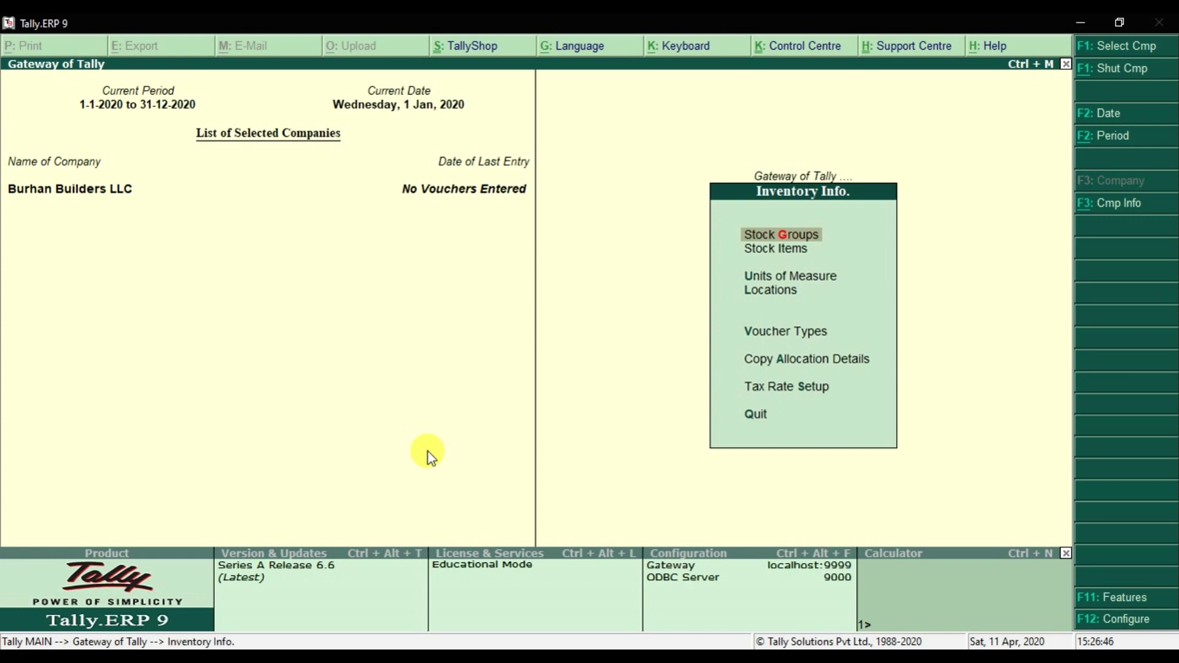
{"action": "left_click", "coordinate": [782, 301]}
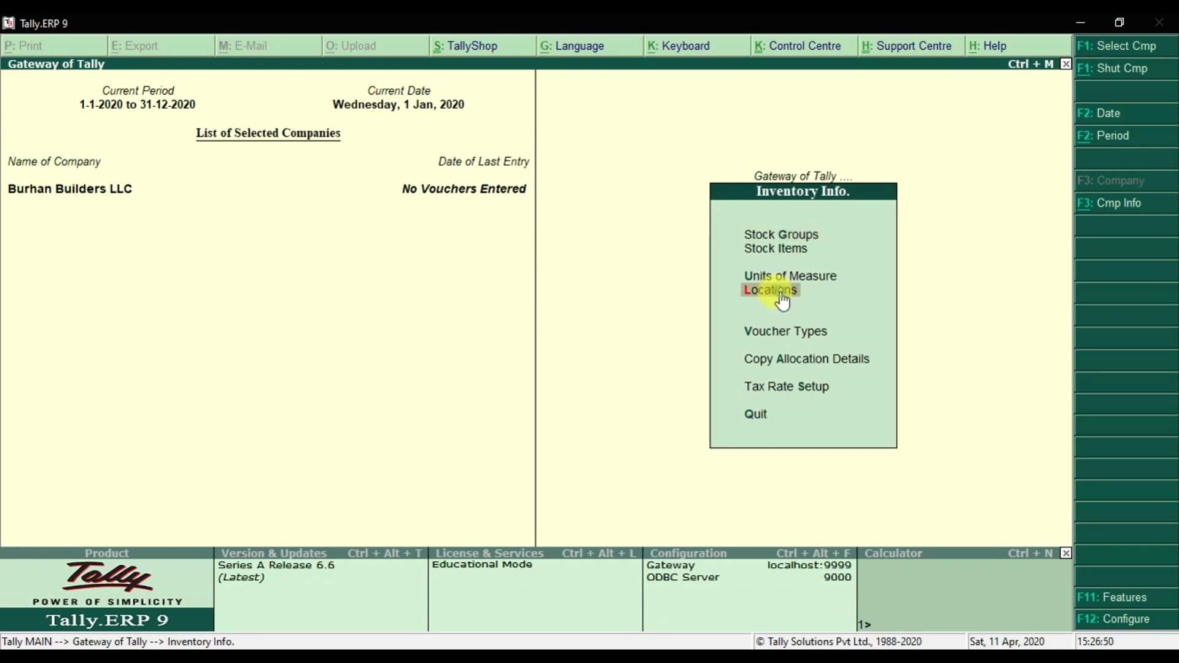
{"action": "left_click", "coordinate": [791, 302]}
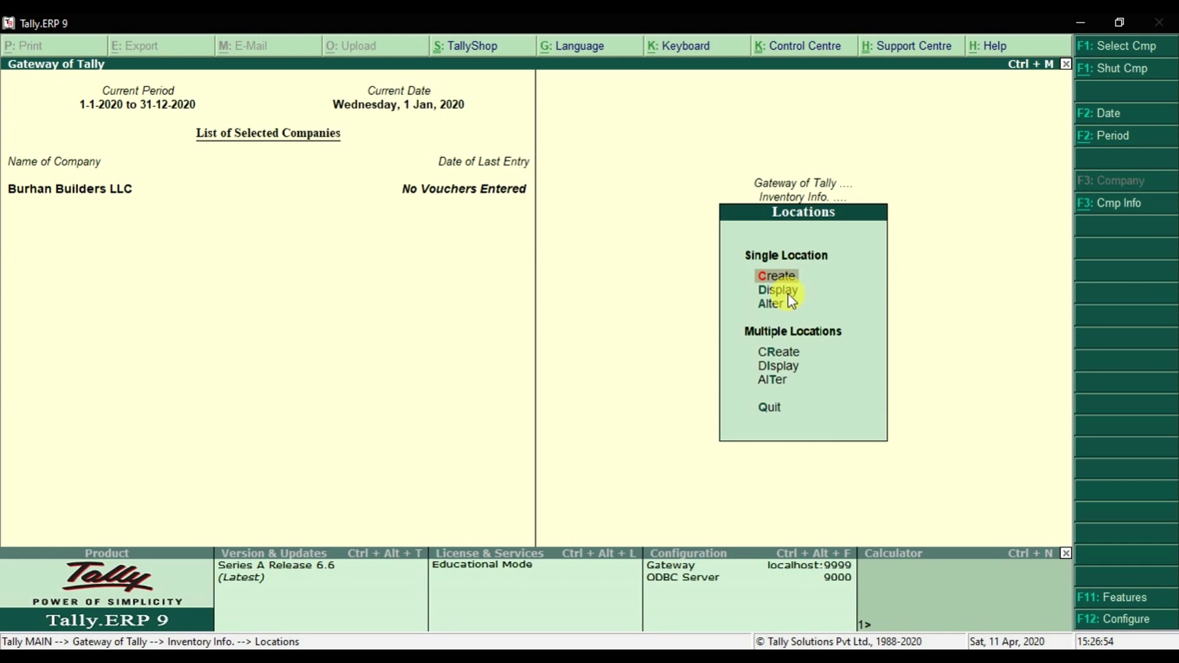
{"action": "key", "text": "Return"}
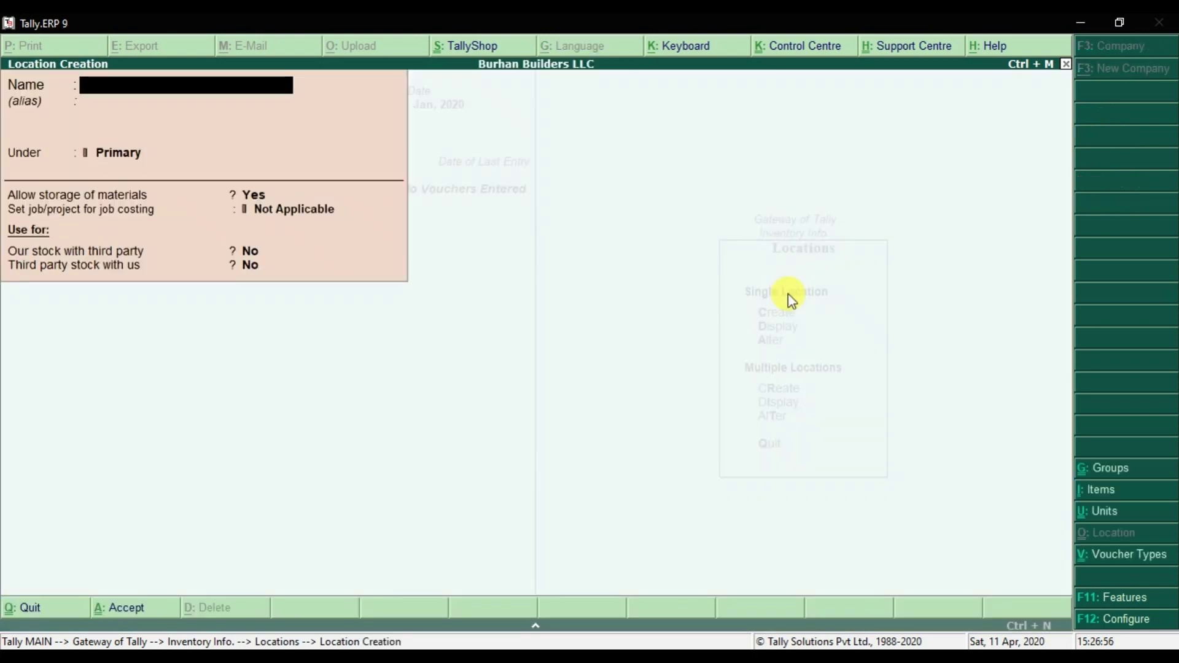
Create the location Dubai Warehouse under Primary, with storage of materials allowed and its job costing project set to Dubai Mall
{"action": "type", "text": "Dubai"}
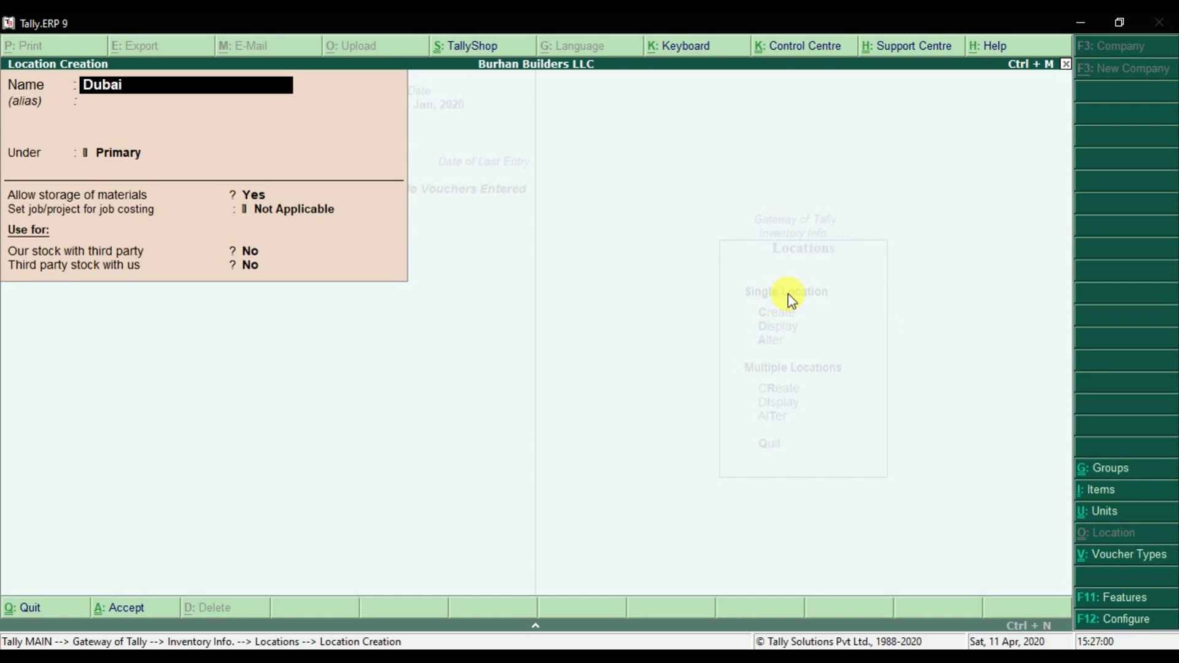
{"action": "type", "text": " Warehouse"}
{"action": "key", "text": "Return"}
{"action": "key", "text": "Return"}
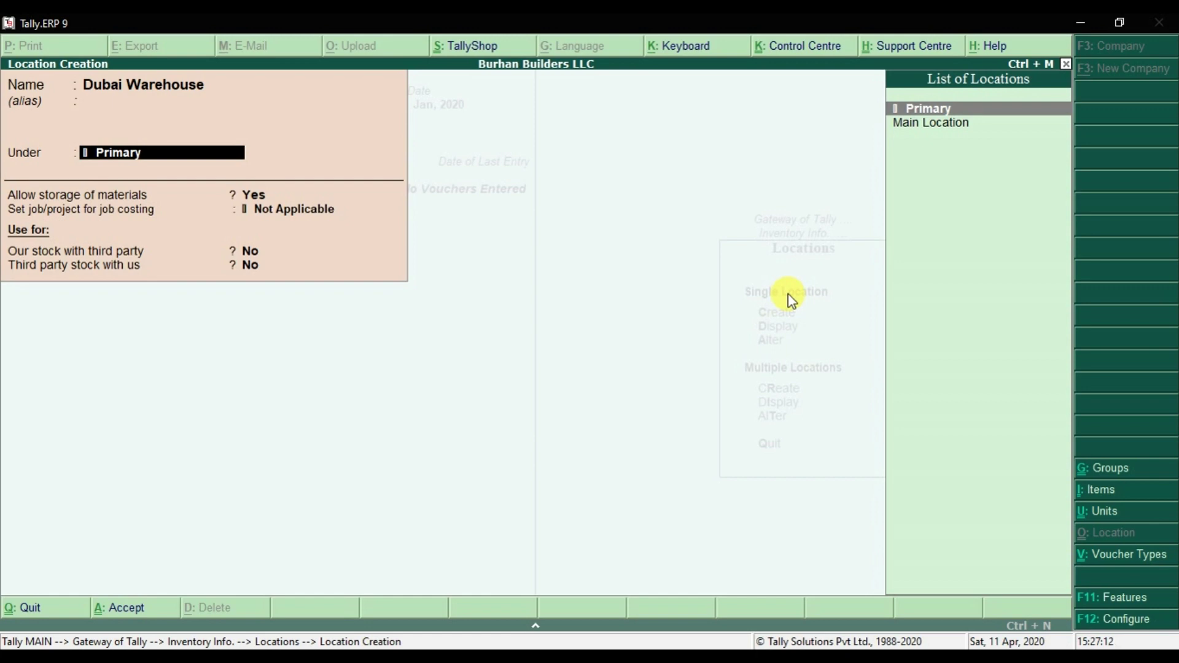
{"action": "key", "text": "Return"}
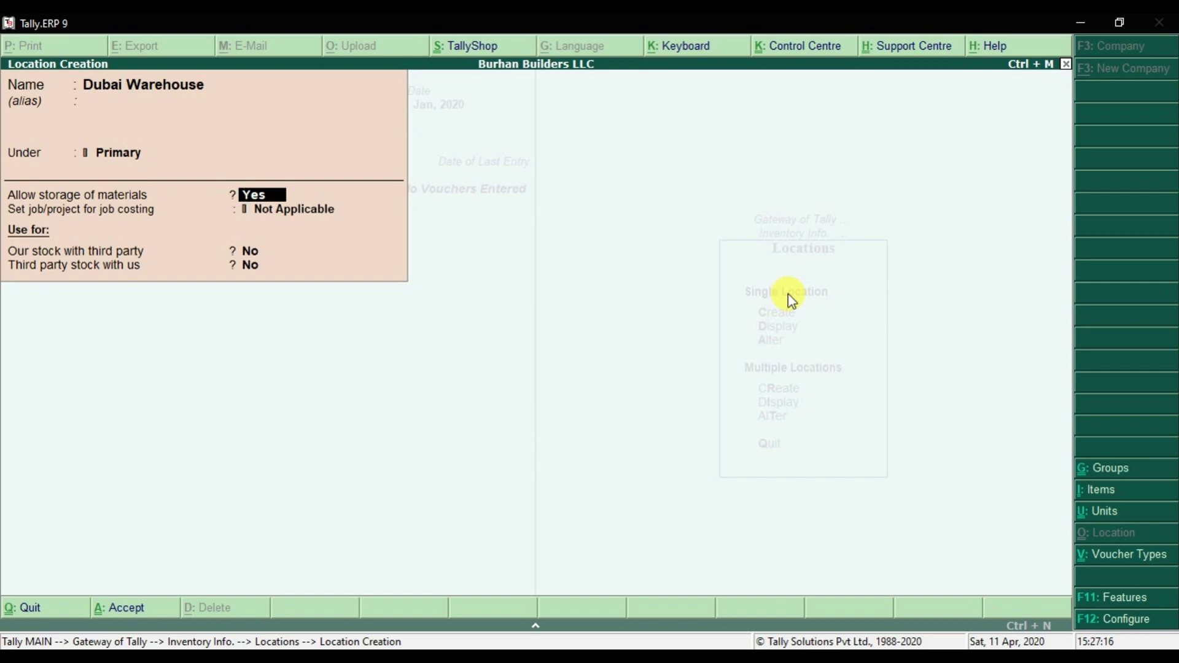
{"action": "key", "text": "Return"}
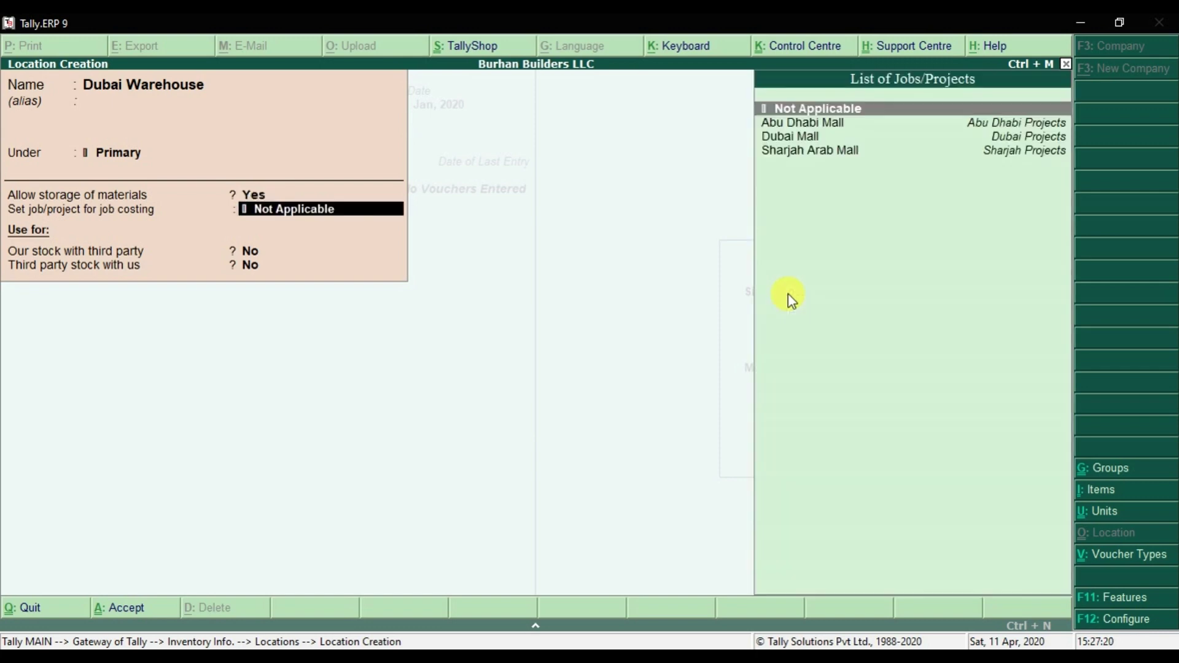
{"action": "key", "text": "Down"}
{"action": "key", "text": "Down"}
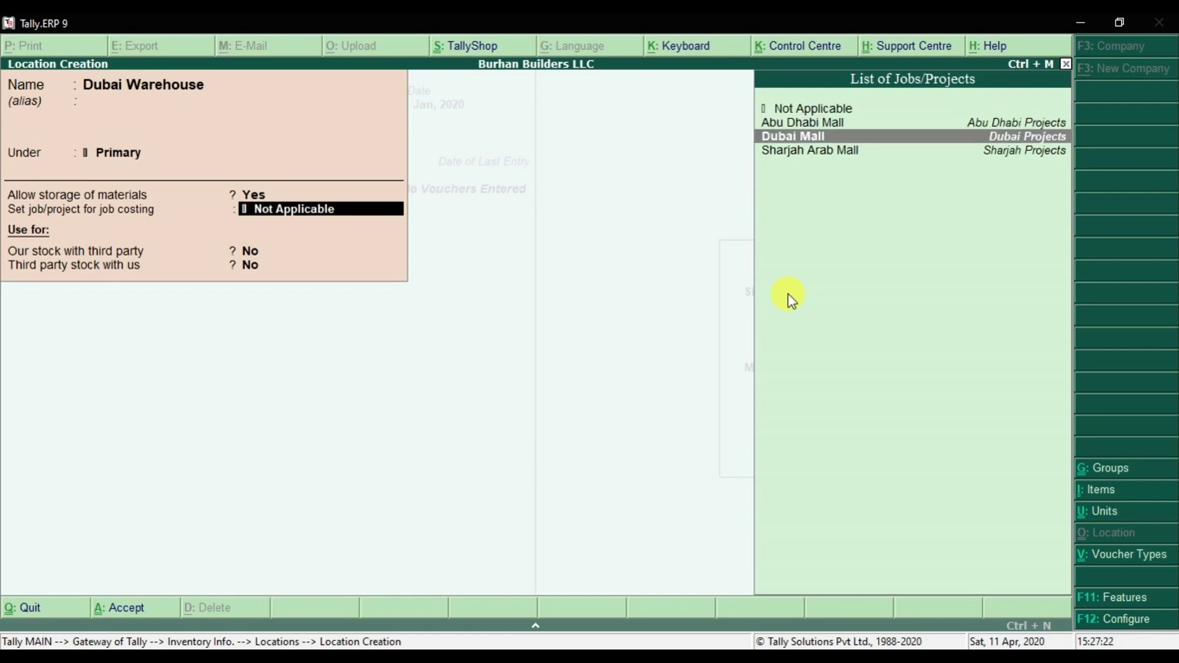
{"action": "key", "text": "Return"}
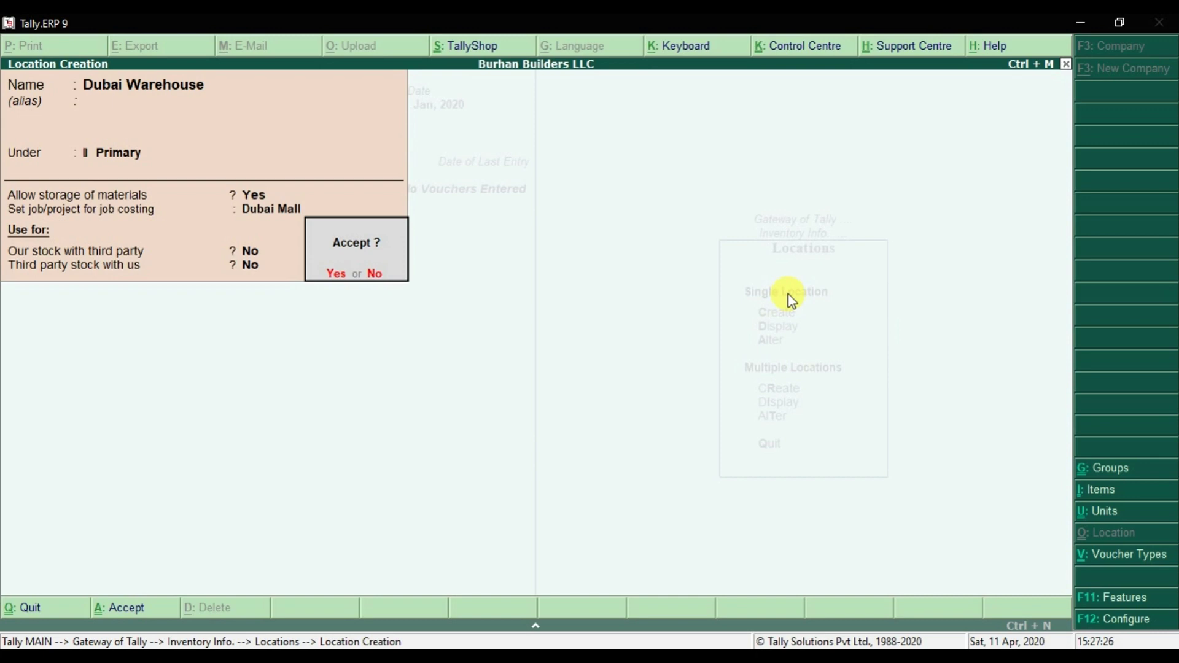
{"action": "key", "text": "Return"}
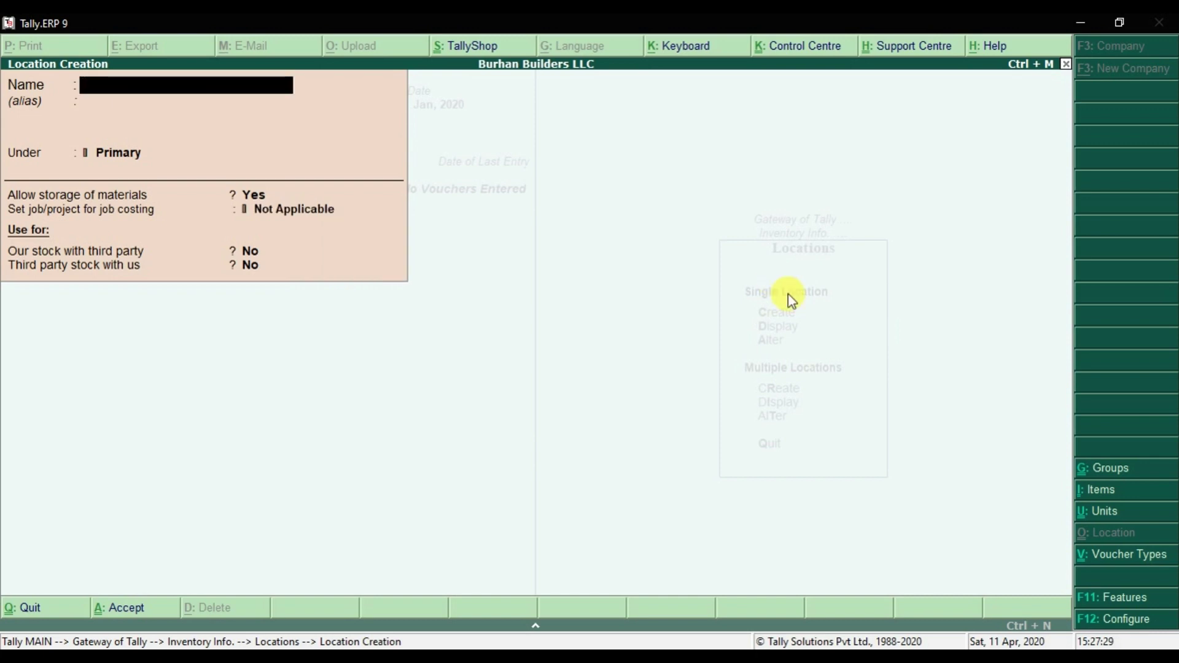
Fill in the location Sharjah Warehouse under Primary, with storage of materials allowed and its job costing project set to Sharjah Arab Mall
{"action": "type", "text": "Sharjah War"}
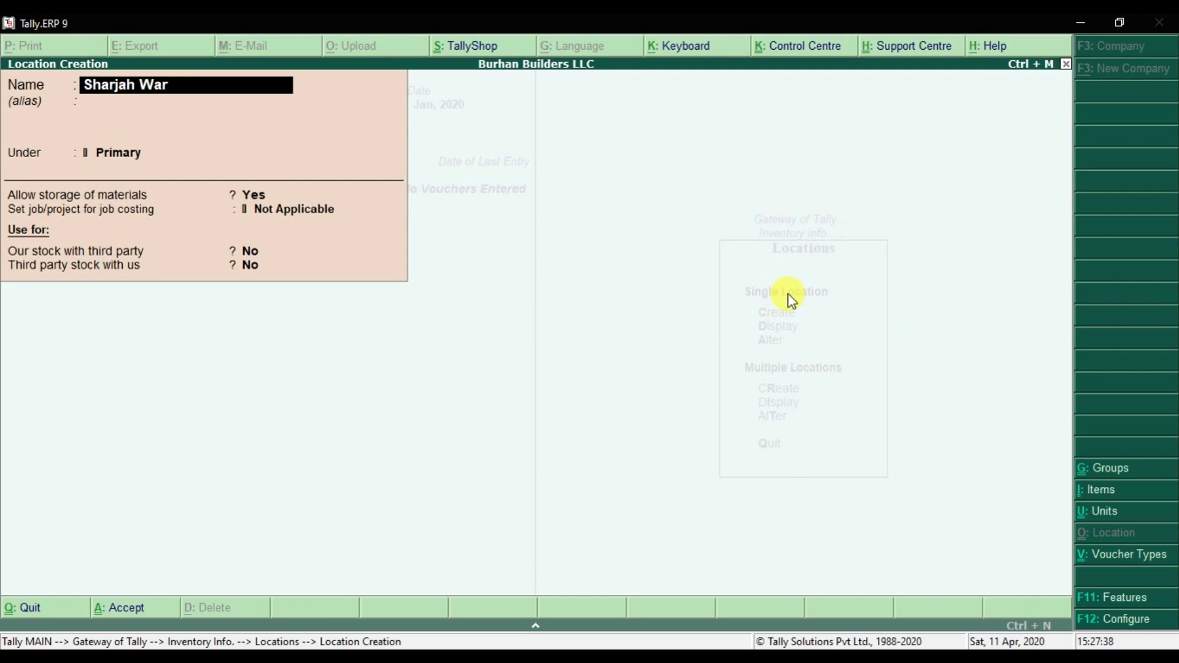
{"action": "type", "text": "ehouse"}
{"action": "key", "text": "Return"}
{"action": "key", "text": "Return"}
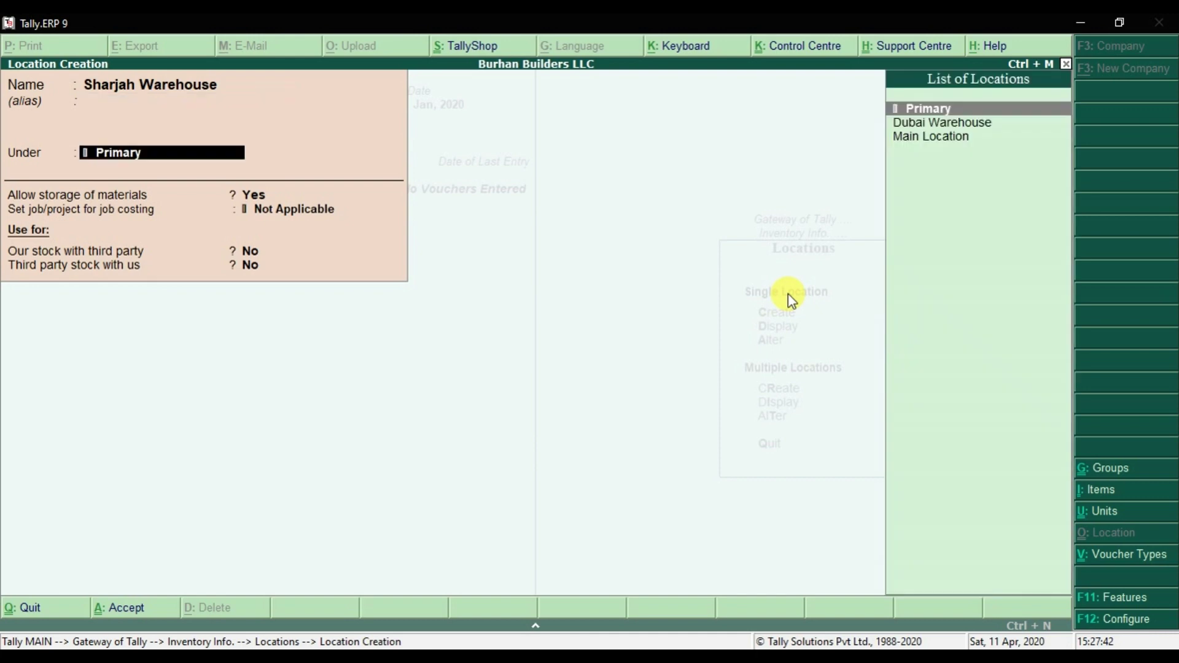
{"action": "key", "text": "Down"}
{"action": "key", "text": "Down"}
{"action": "key", "text": "Up"}
{"action": "key", "text": "Up"}
{"action": "key", "text": "Return"}
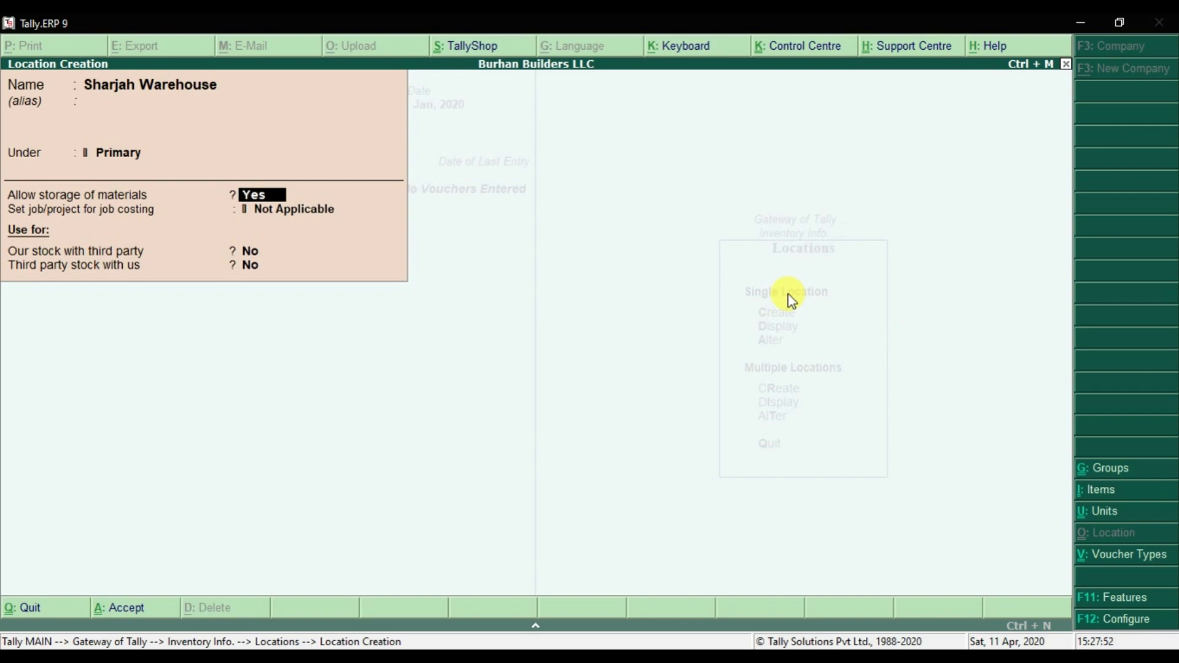
{"action": "key", "text": "Return"}
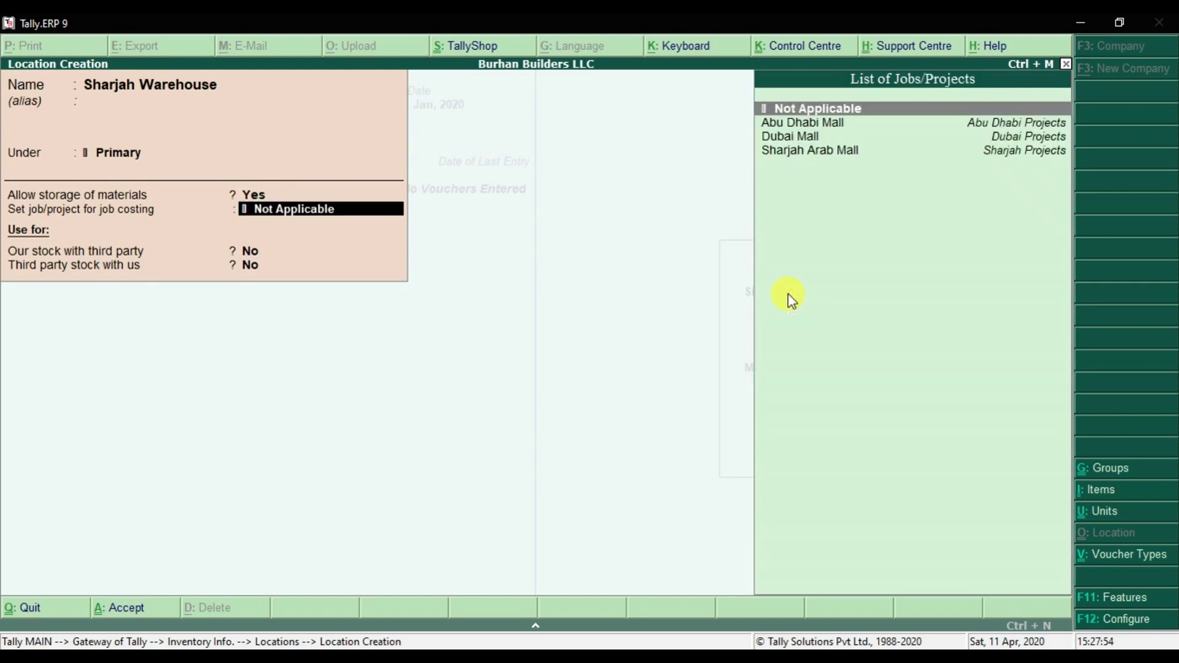
{"action": "key", "text": "Down"}
{"action": "key", "text": "Down"}
{"action": "key", "text": "Down"}
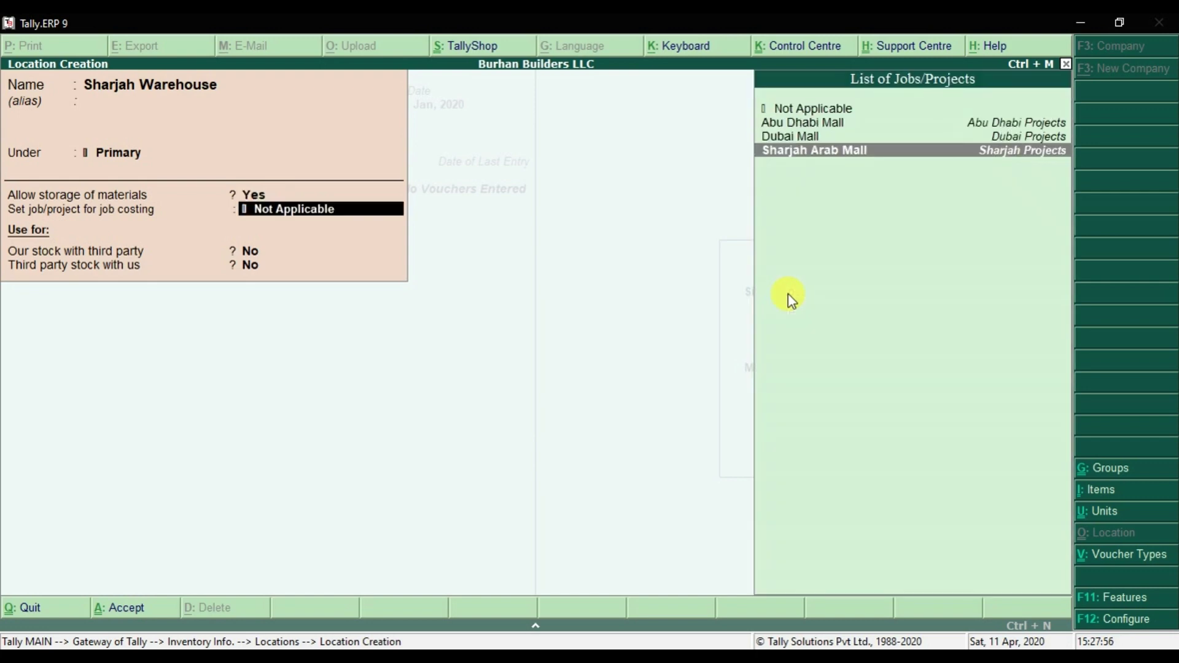
{"action": "key", "text": "Return"}
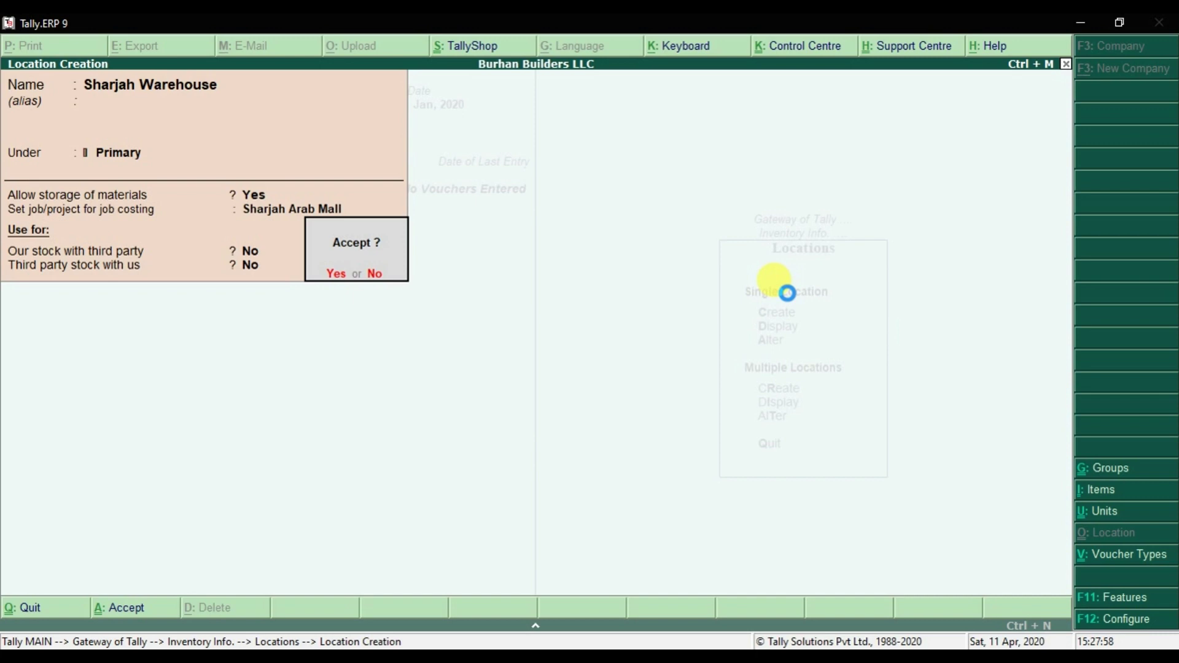
Accept Sharjah Warehouse and create the location Abu Dhabi Warehouse under Primary, with storage of materials allowed and job costing project Abu Dhabi Mall
{"action": "type", "text": "yA"}
{"action": "type", "text": "bu D"}
{"action": "type", "text": "habi"}
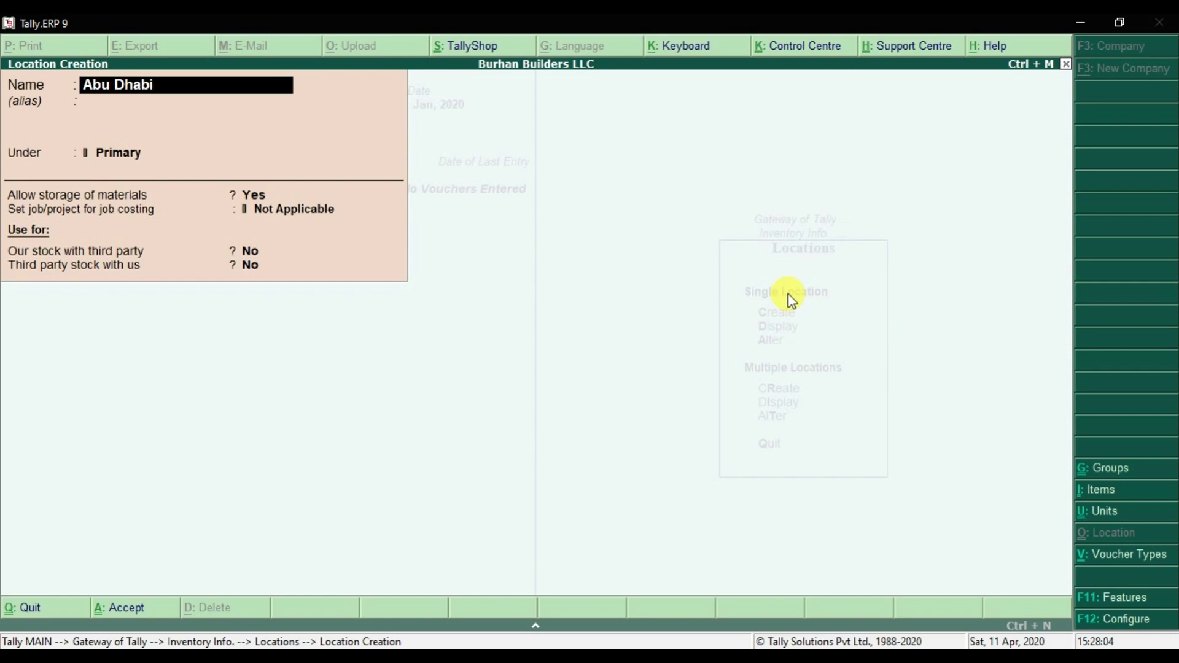
{"action": "type", "text": " Warehouse"}
{"action": "key", "text": "Return"}
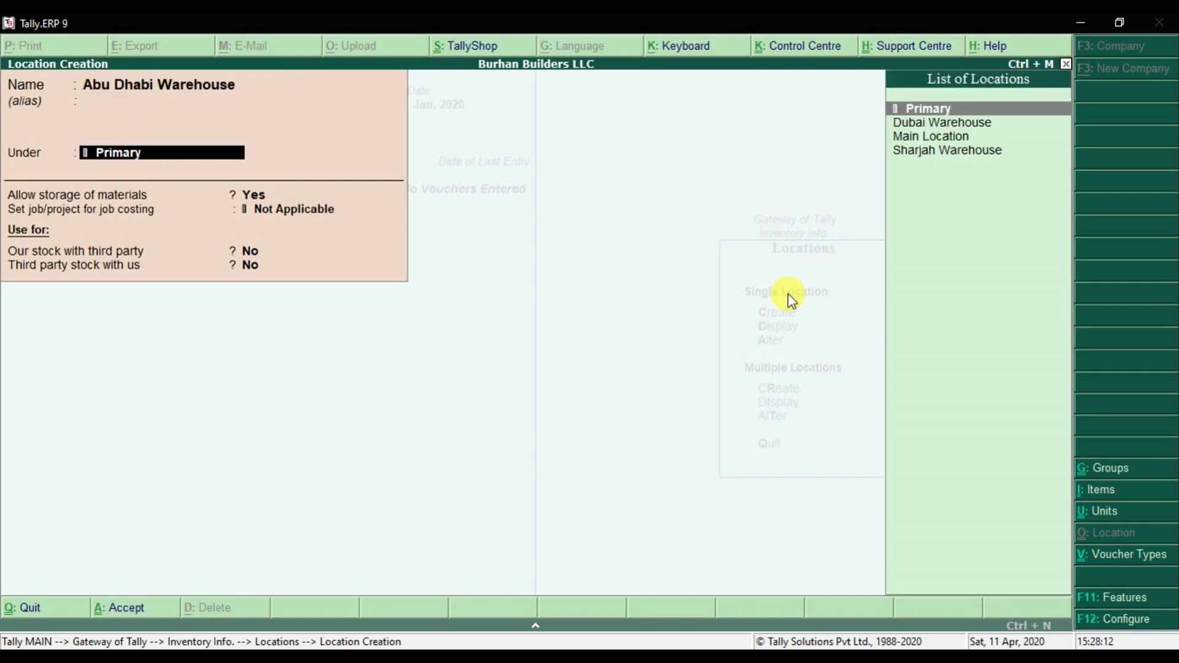
{"action": "key", "text": "Return"}
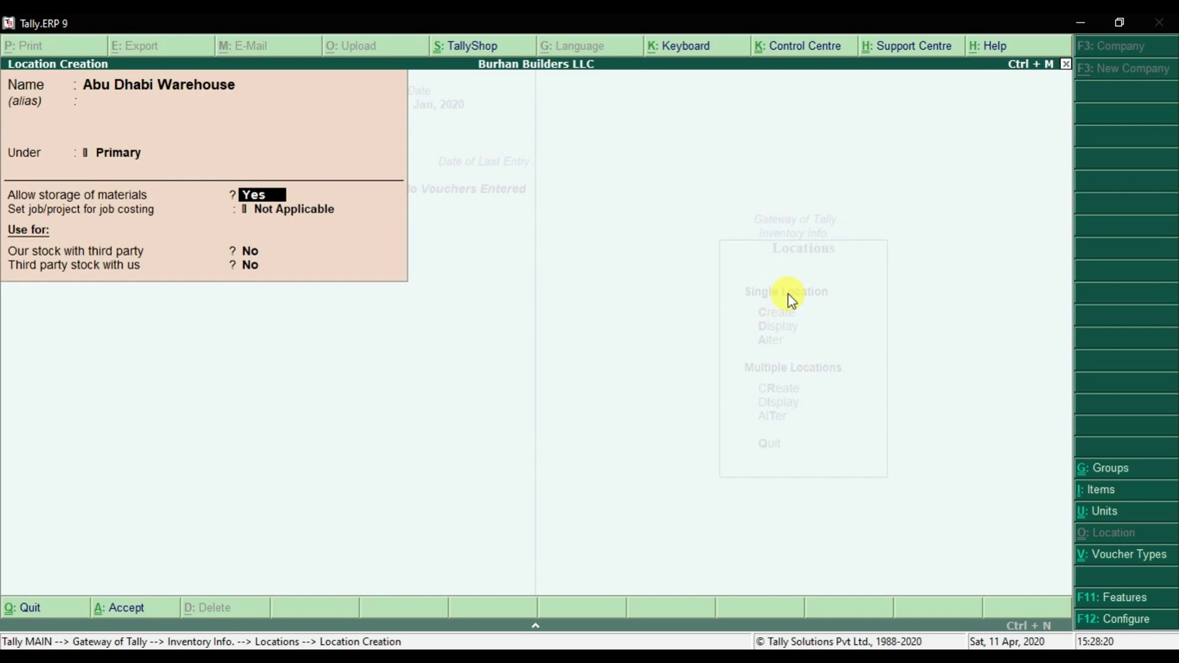
{"action": "key", "text": "Return"}
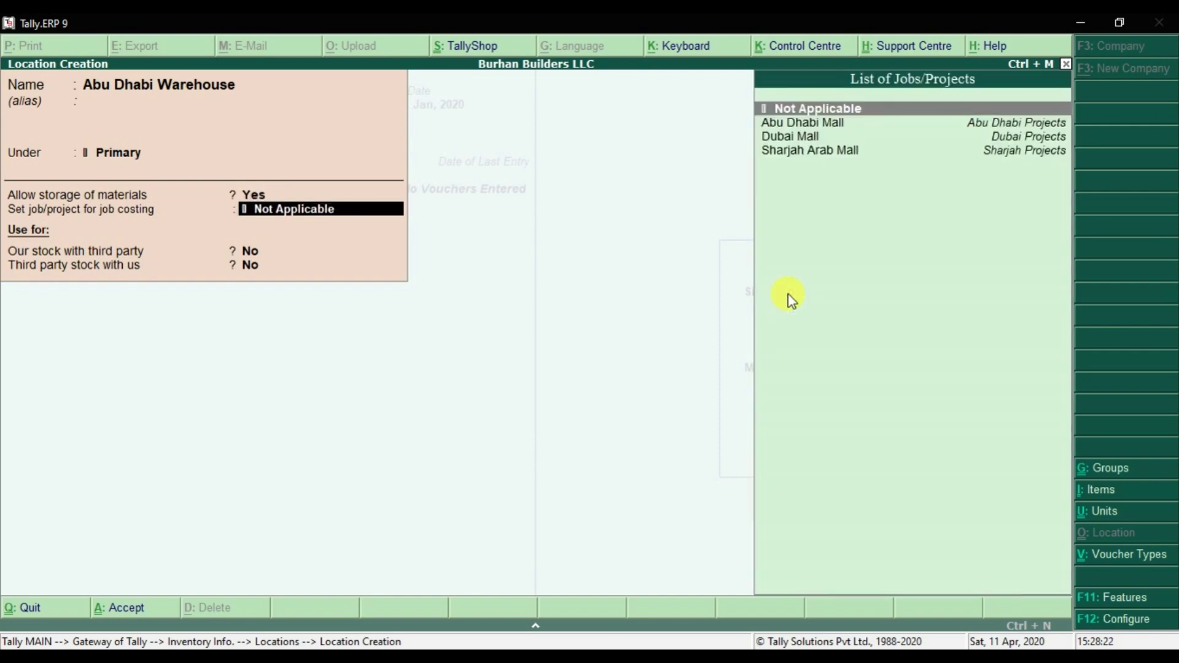
{"action": "key", "text": "Down"}
{"action": "key", "text": "Return"}
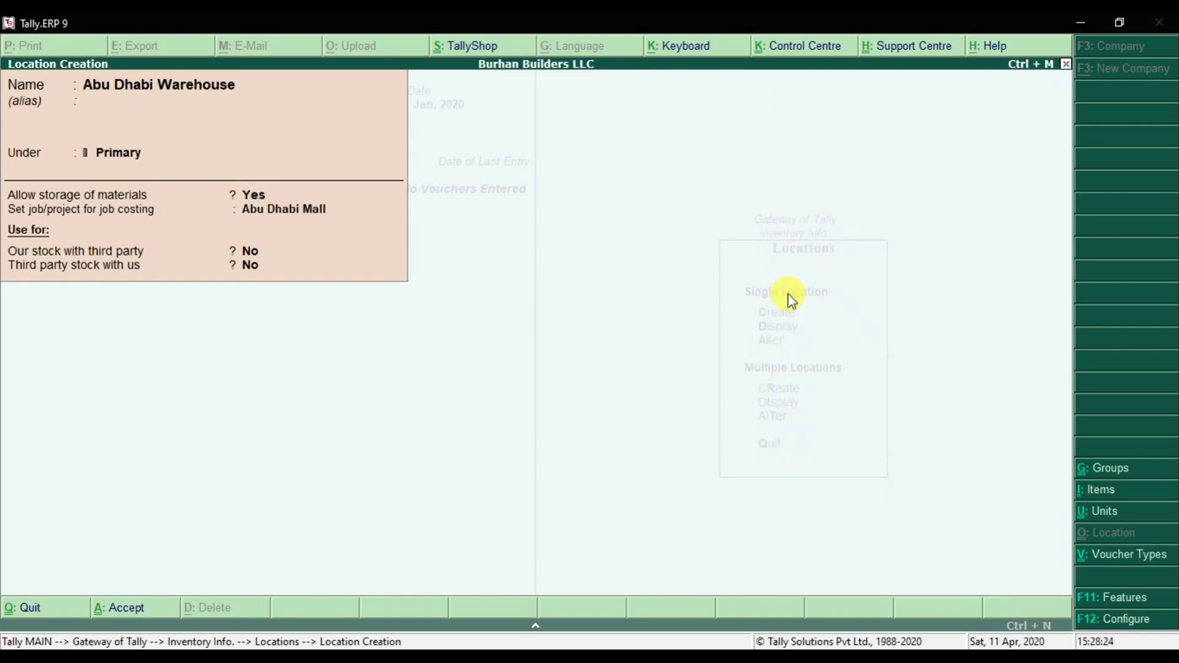
{"action": "key", "text": "Return"}
{"action": "key", "text": "Return"}
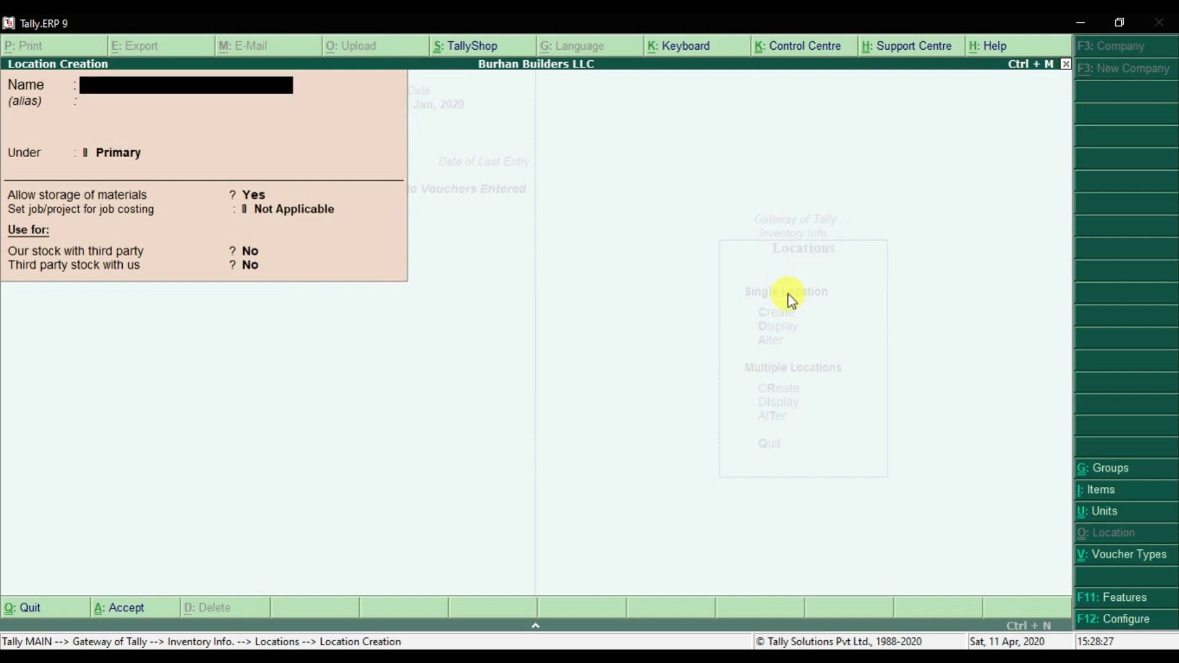
Quit location creation and return to the Gateway of Tally
{"action": "key", "text": "Escape"}
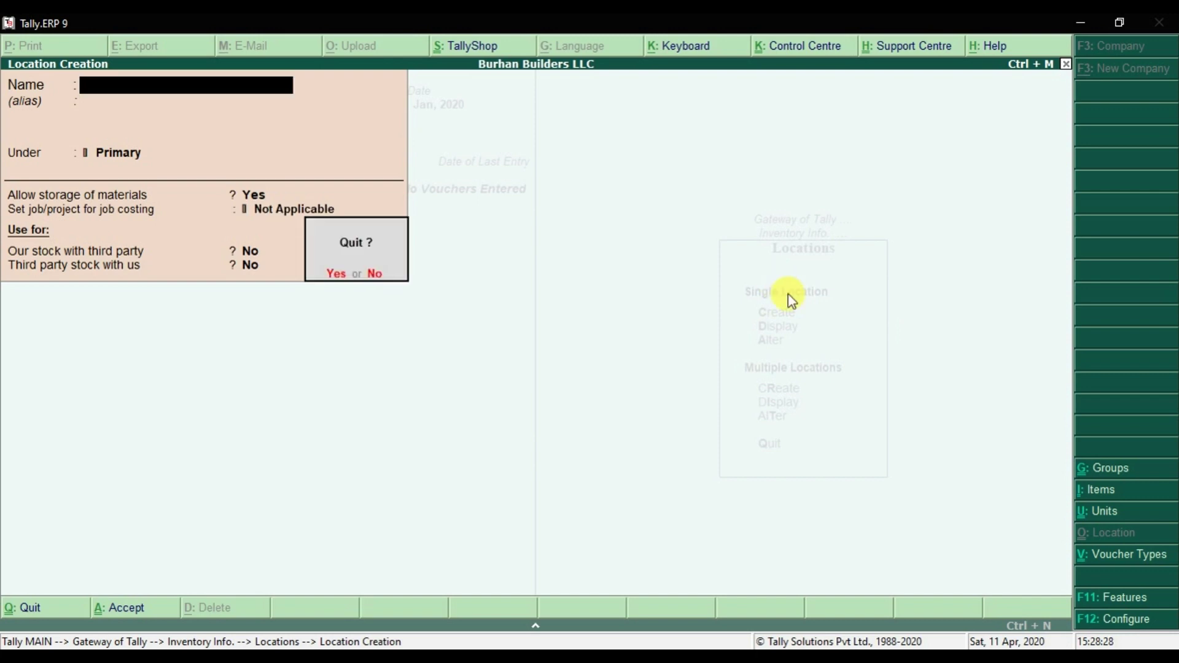
{"action": "key", "text": "Return"}
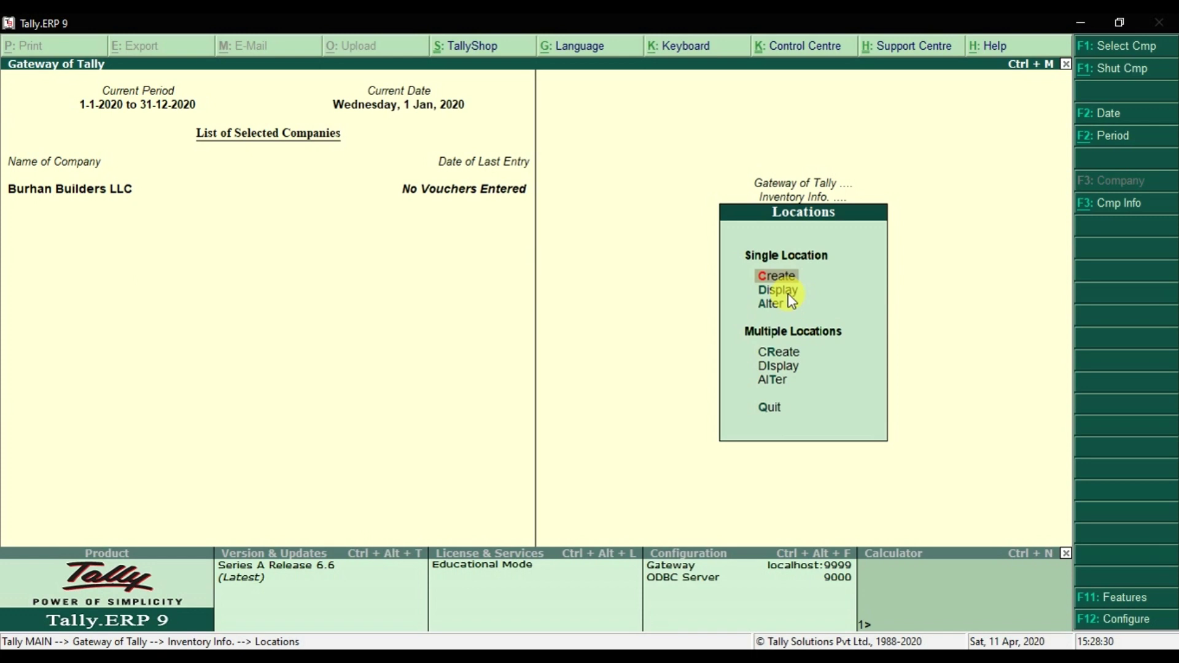
{"action": "key", "text": "Escape"}
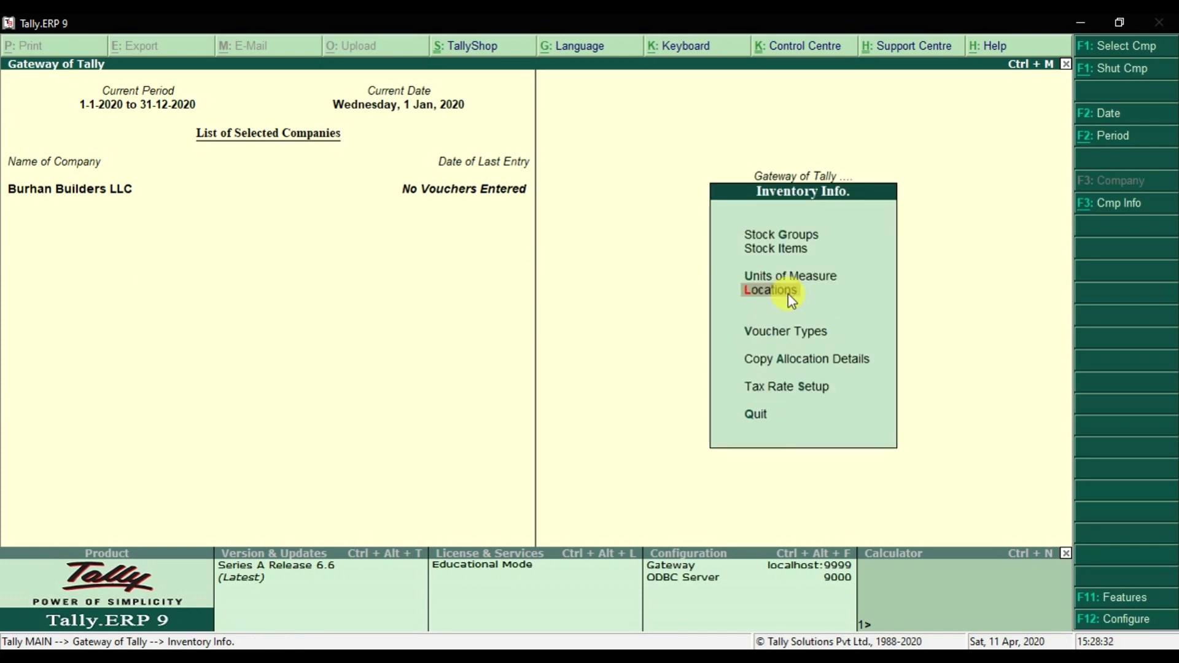
{"action": "key", "text": "Escape"}
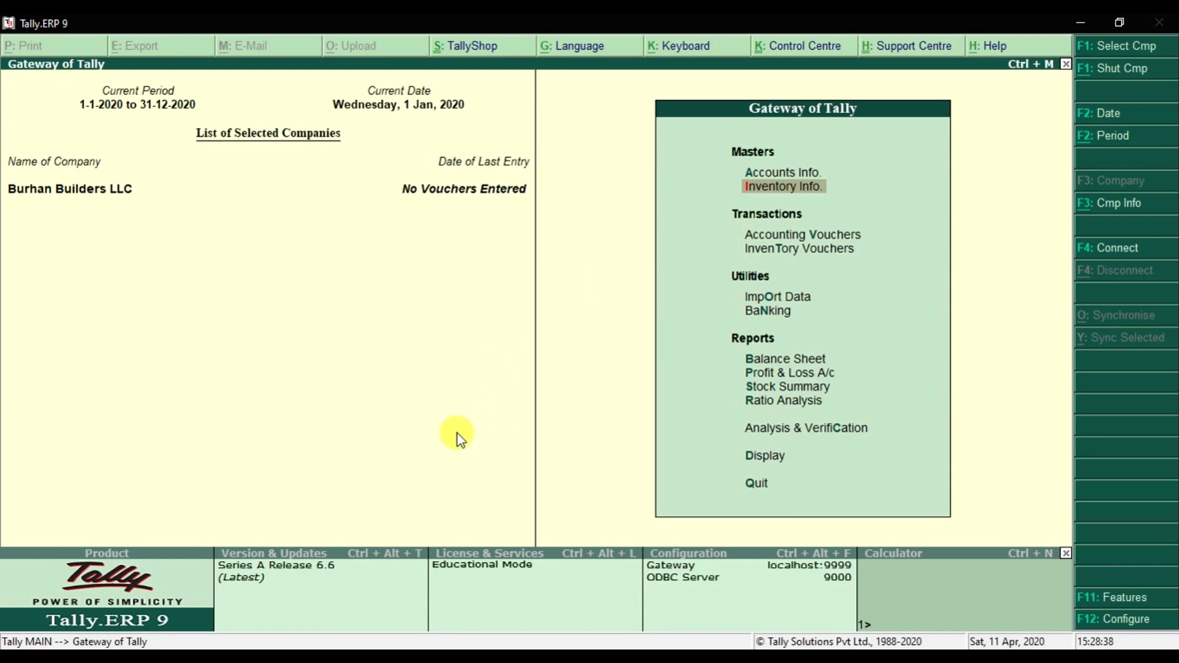
Switch to the Excel master data sheet and go over the Cost Category, Cost Centres and Locations/Godowns sections
{"action": "key", "text": "alt+Tab"}
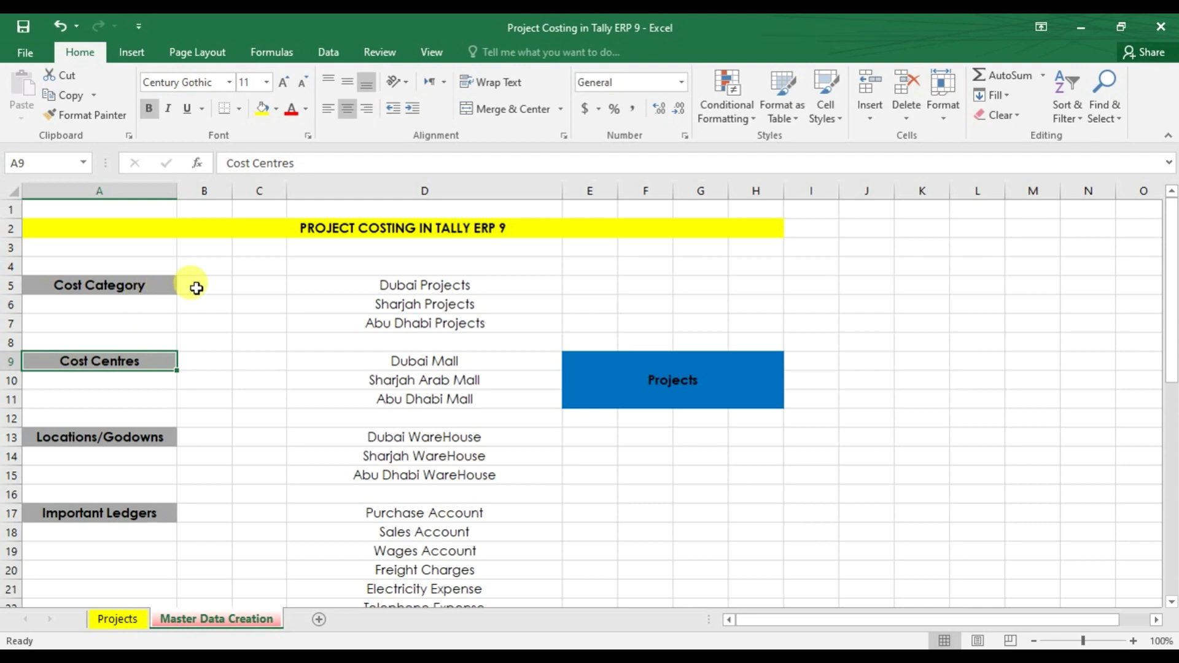
{"action": "left_click_drag", "start_coordinate": [350, 279], "coordinate": [449, 325]}
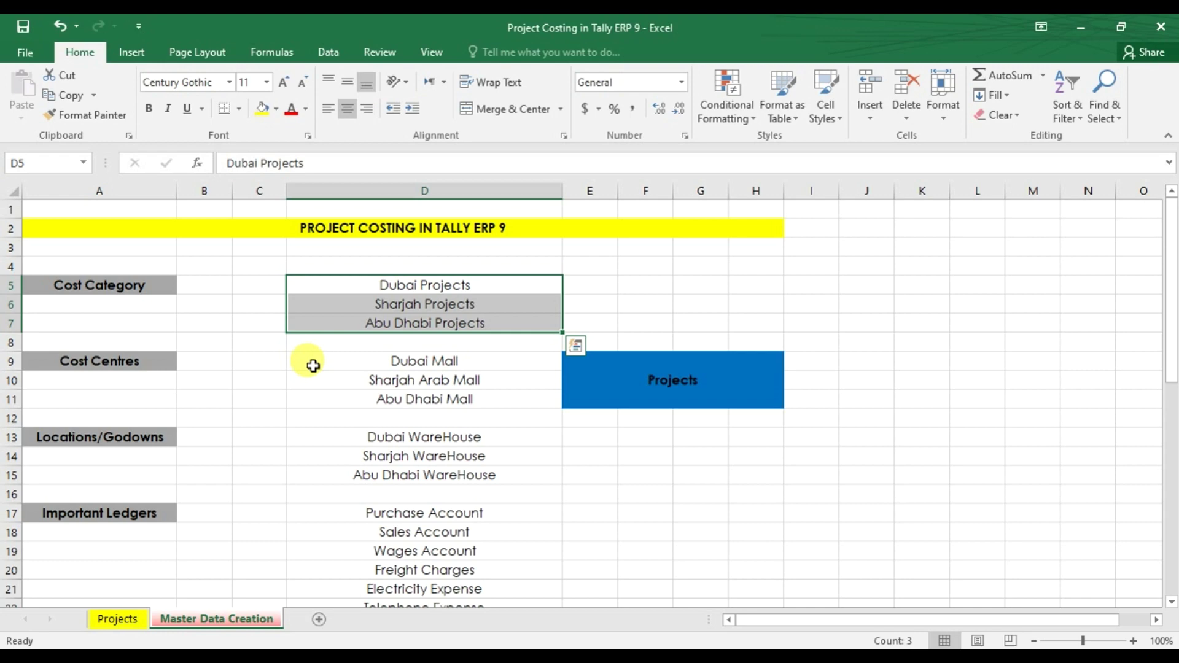
{"action": "key", "text": "Escape"}
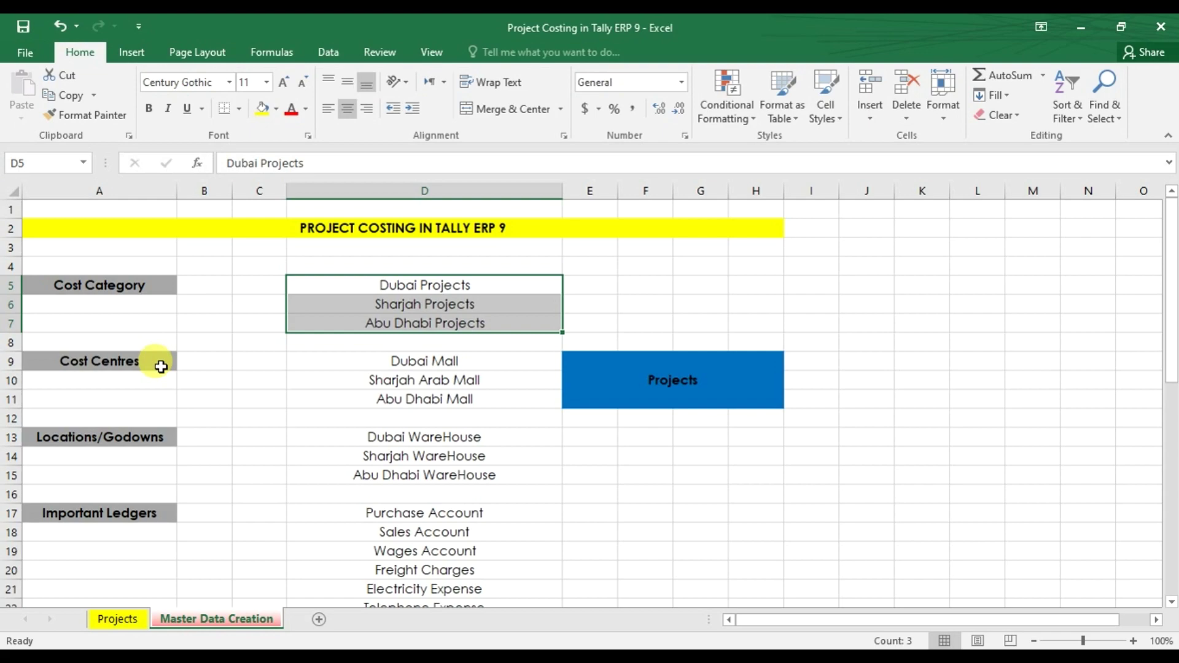
{"action": "left_click", "coordinate": [167, 441]}
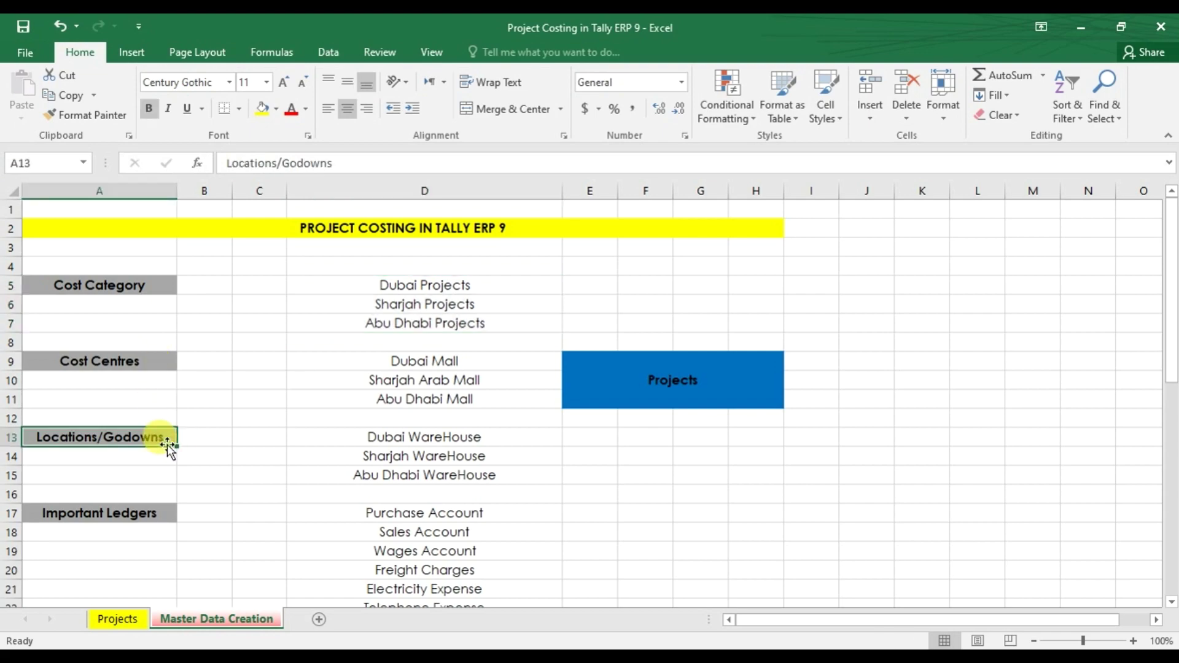